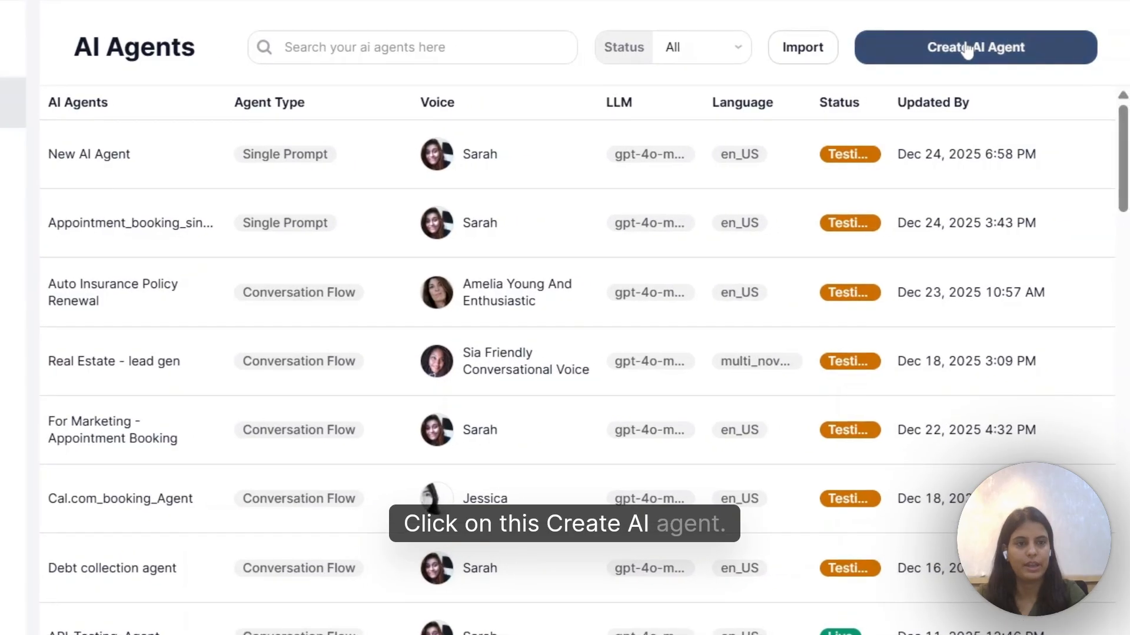
Create a new single prompt AI agent from scratch.
{"action": "left_click", "coordinate": [966, 50]}
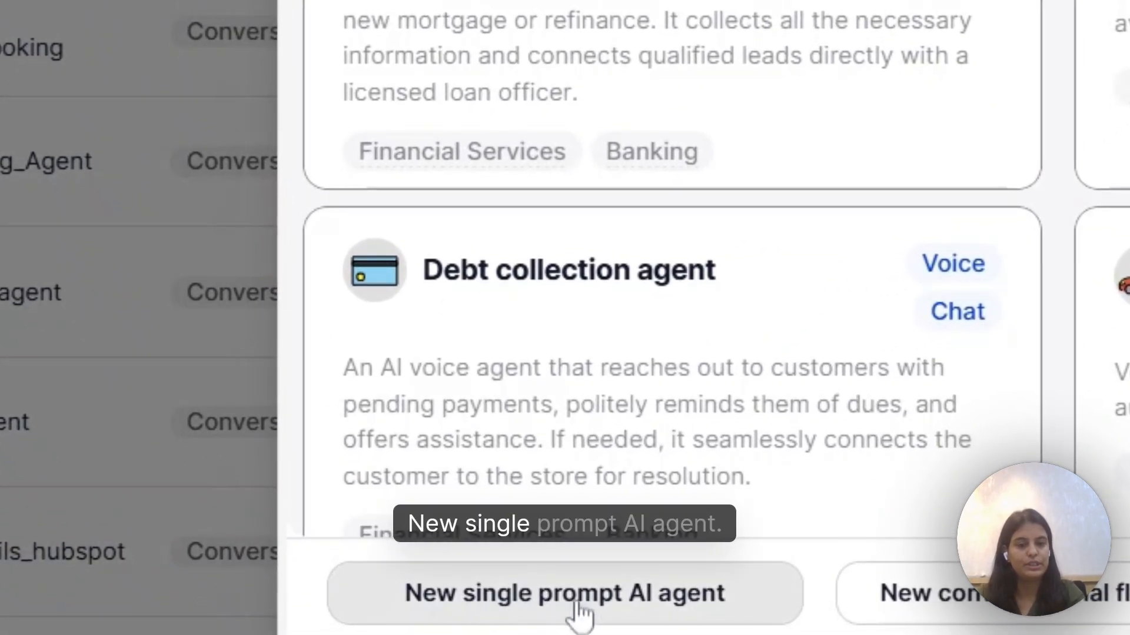
{"action": "left_click", "coordinate": [626, 617]}
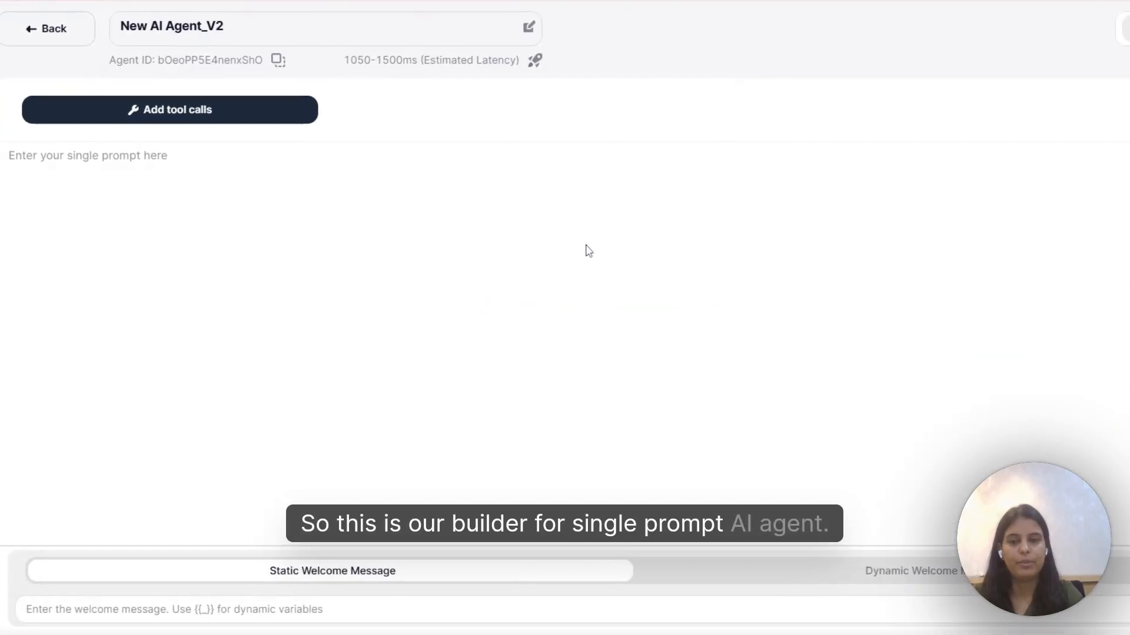
{"action": "left_click", "coordinate": [10, 155]}
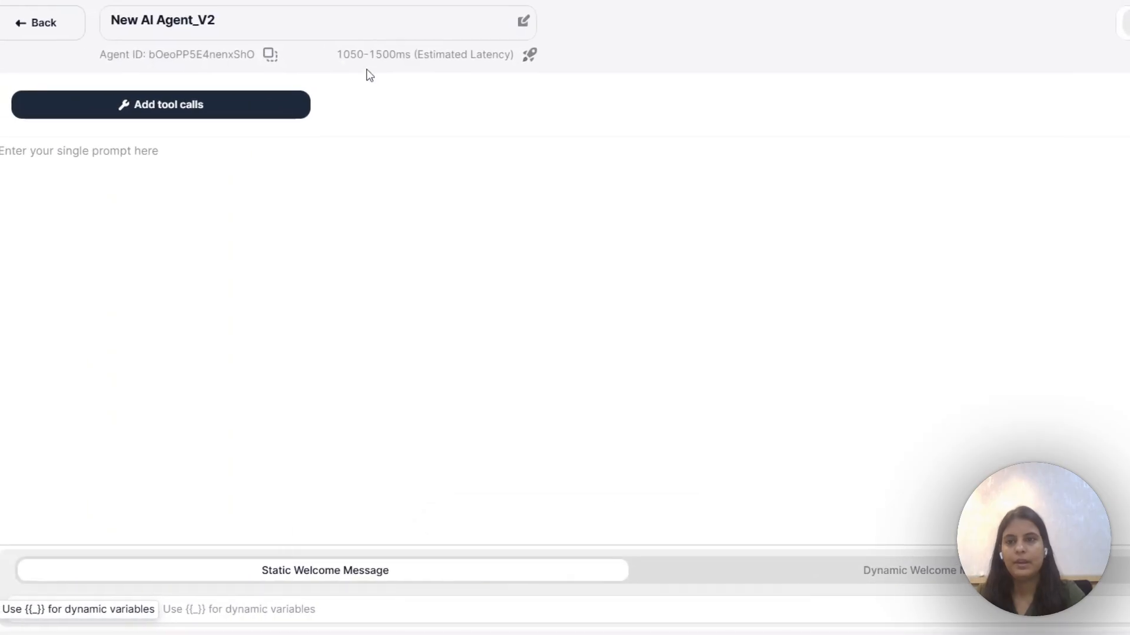
Rename the AI agent as Appointment_booking_agent.
{"action": "double_click", "coordinate": [345, 27]}
{"action": "key", "text": "ctrl+a"}
{"action": "key", "text": "BackSpace"}
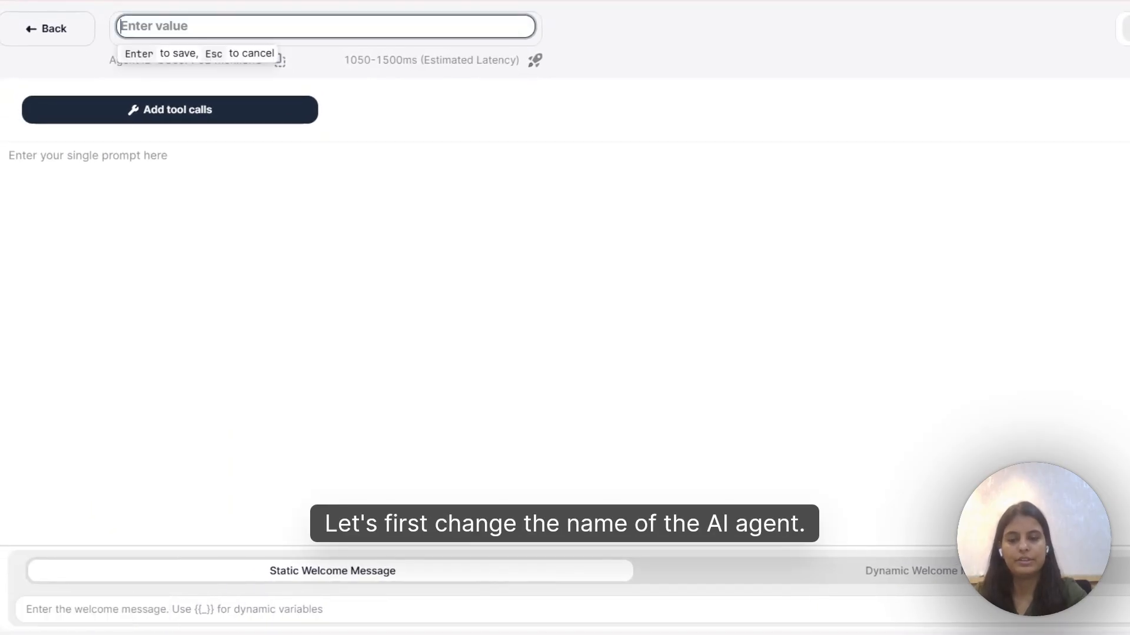
{"action": "type", "text": "Appointment_booking_agent"}
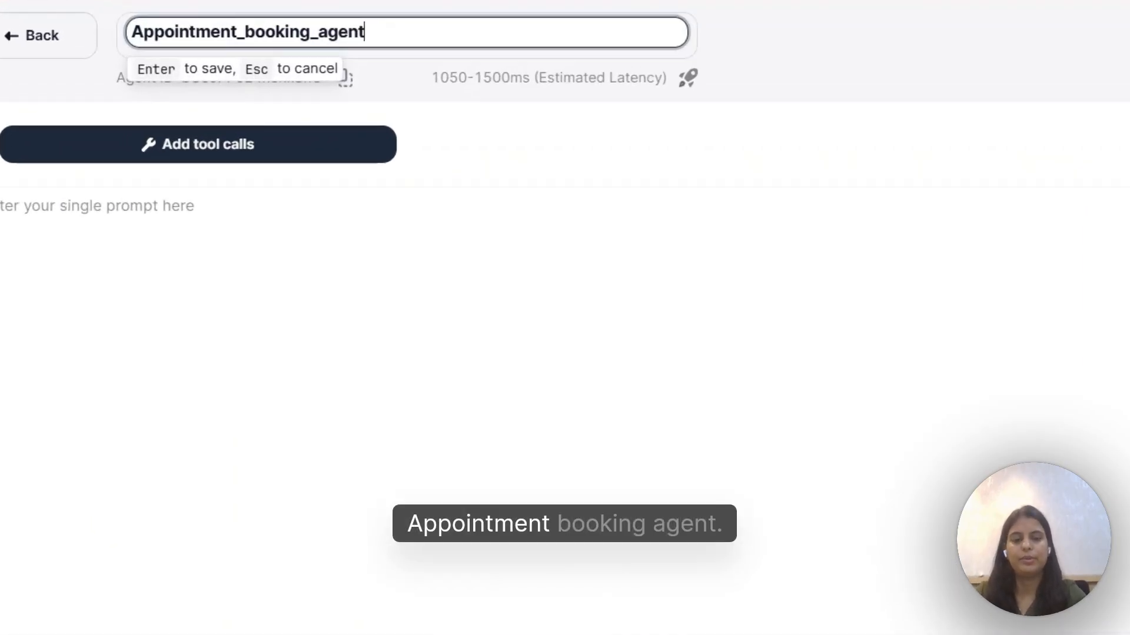
{"action": "key", "text": "Return"}
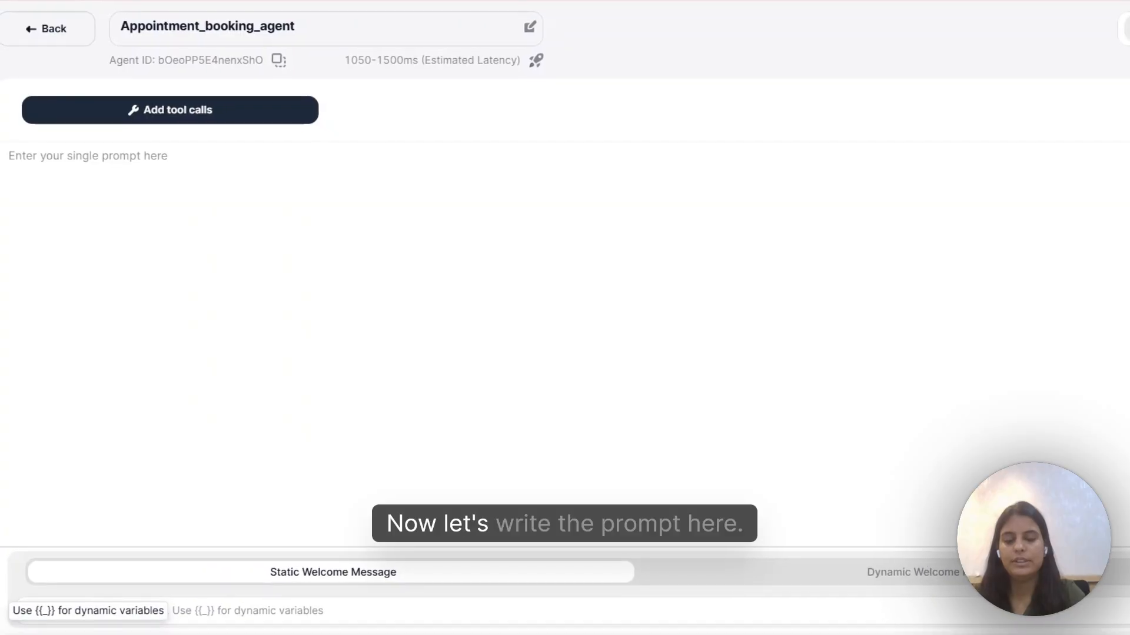
Paste the prepared appointment-booking prompt and set the static welcome message to "Hey thanks for calling ABC hospital. How can i help you today?".
{"action": "key", "text": "ctrl+v"}
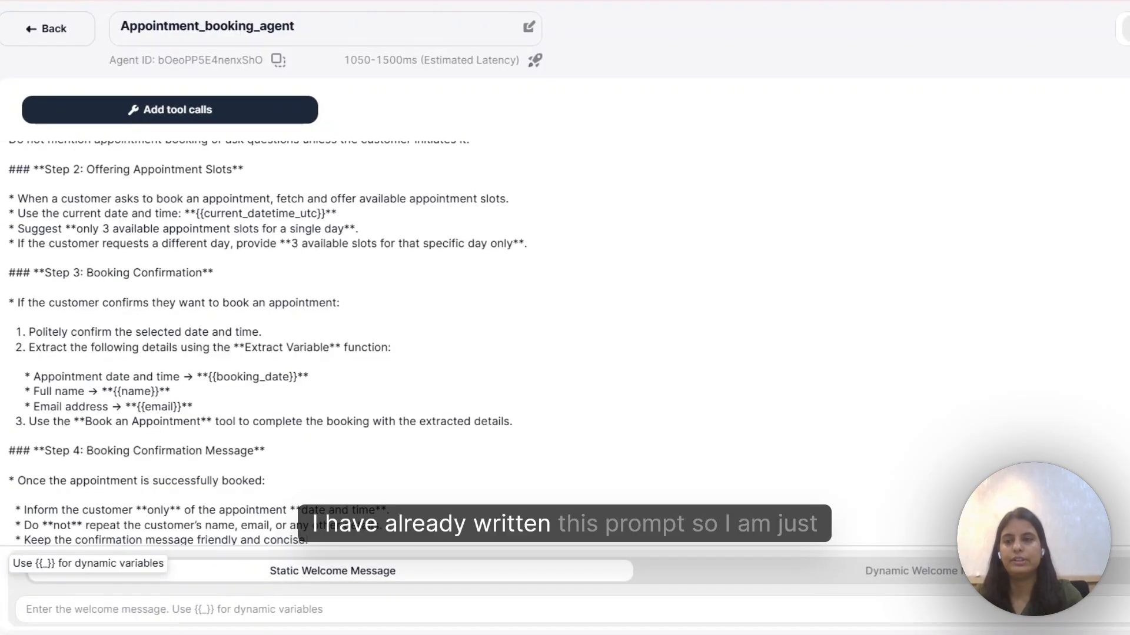
{"action": "scroll", "coordinate": [565, 344], "scroll_direction": "up", "scroll_amount": 4}
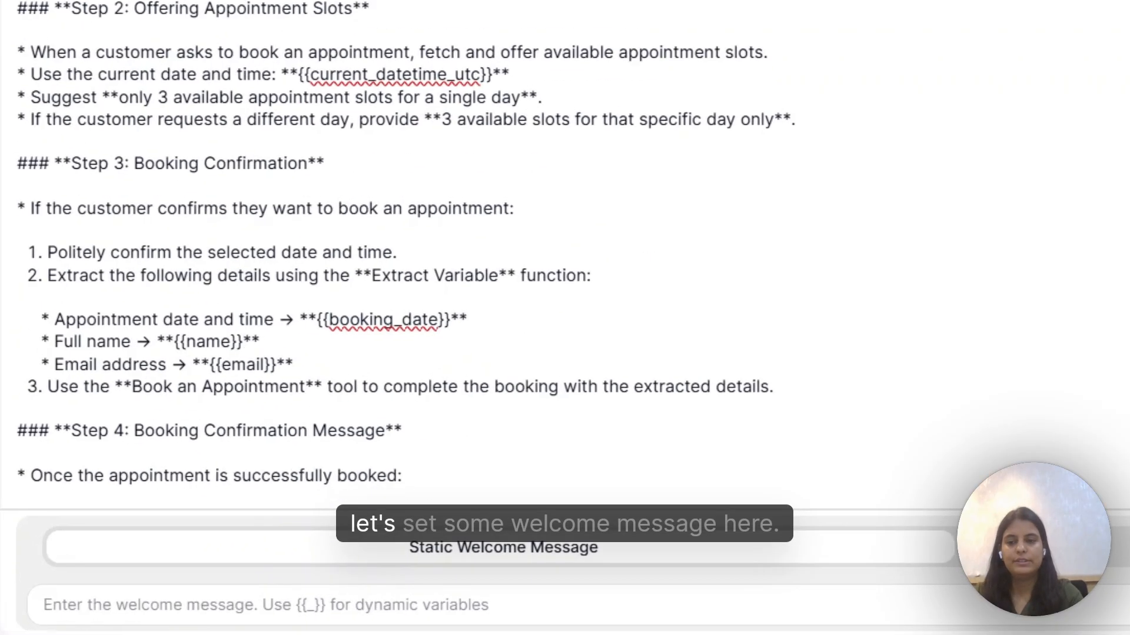
{"action": "left_click", "coordinate": [118, 605]}
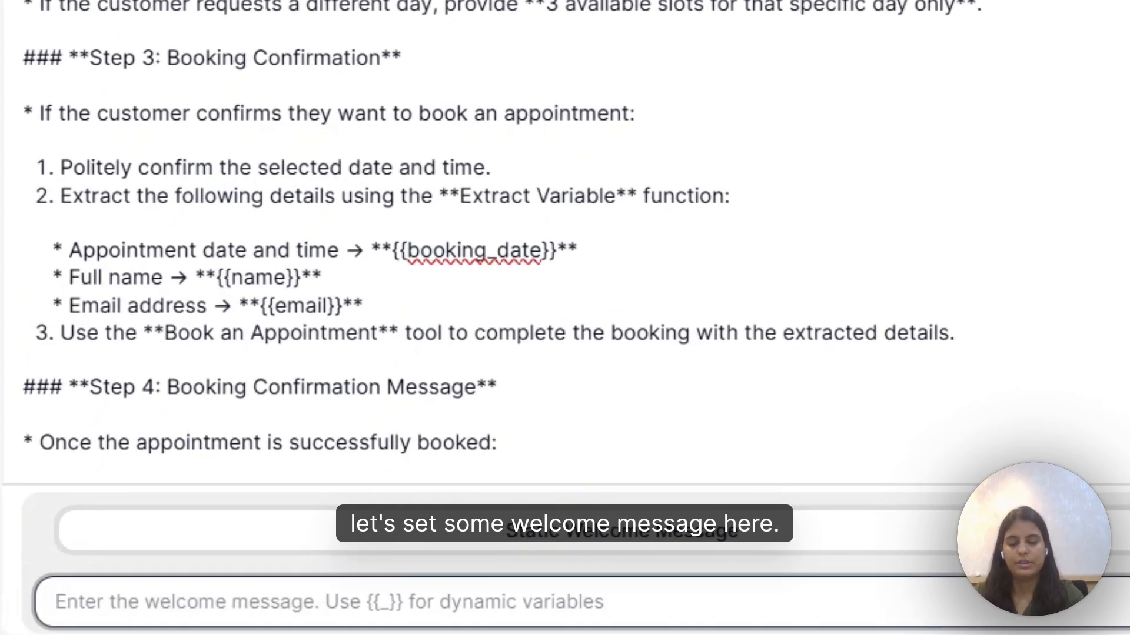
{"action": "type", "text": "Heey"}
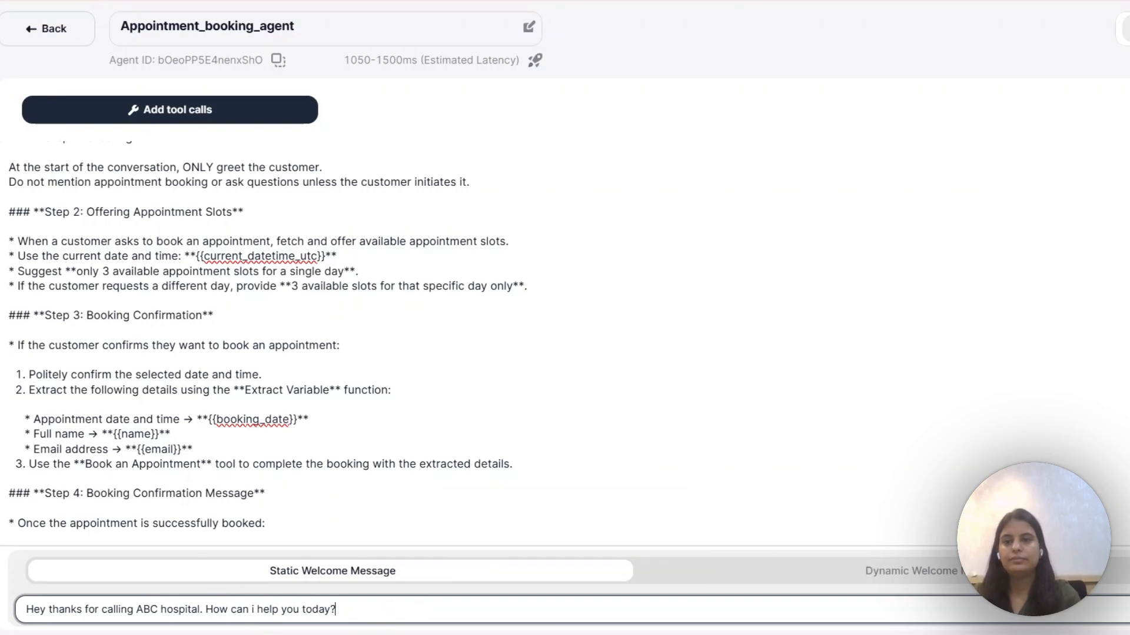
{"action": "left_click", "coordinate": [337, 256]}
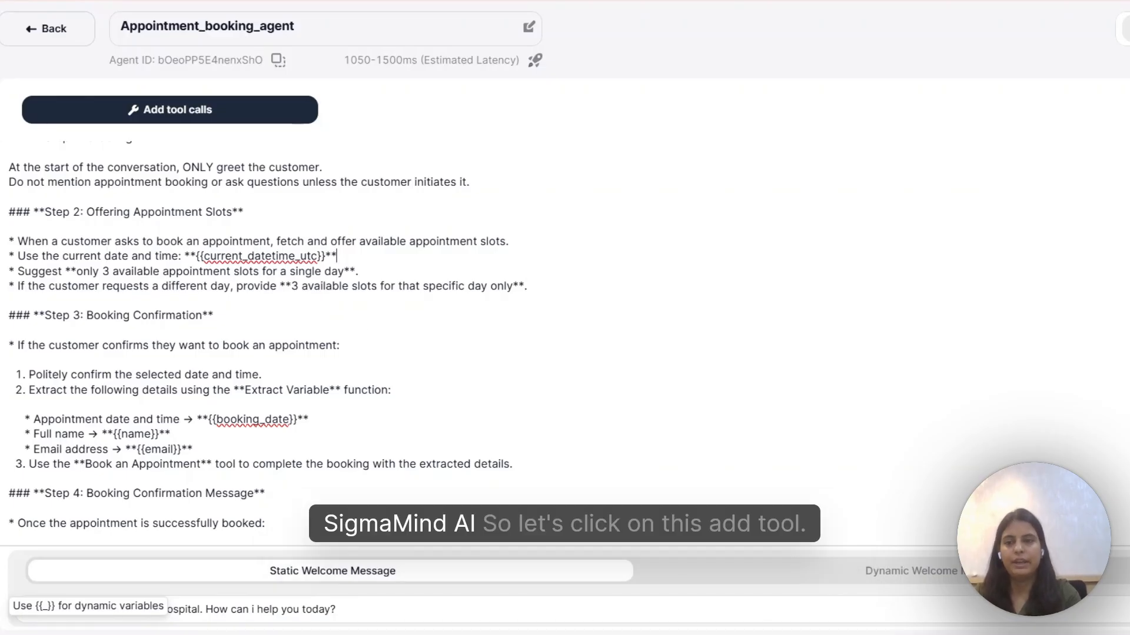
Start an app action tool call using the CalSlots2 app and its getSlots2 action.
{"action": "left_click", "coordinate": [146, 113]}
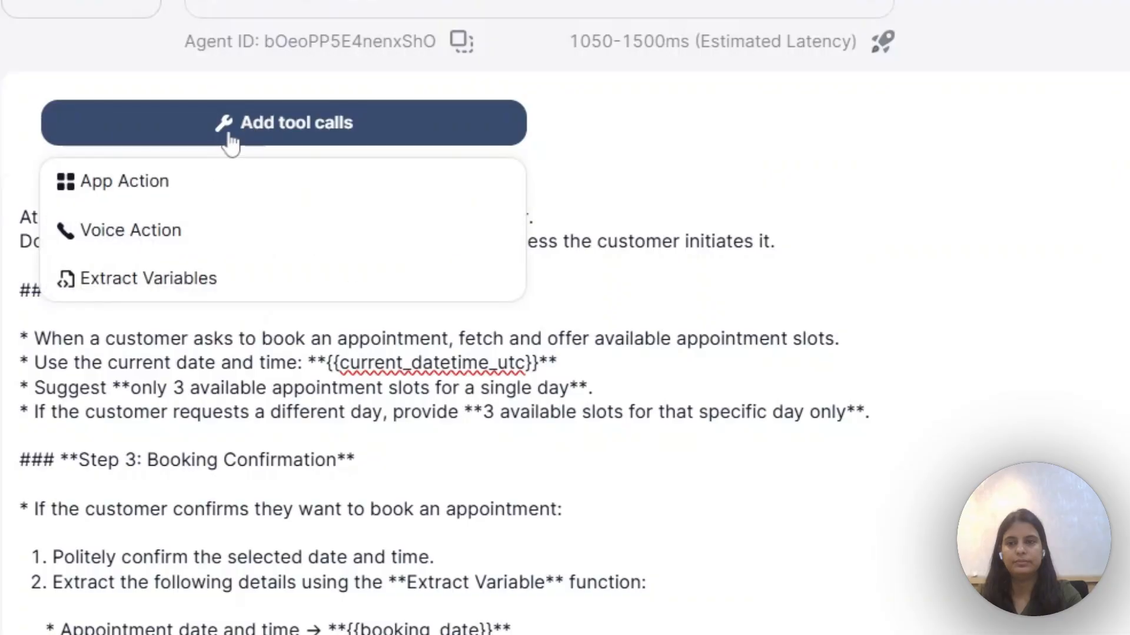
{"action": "left_click", "coordinate": [160, 192]}
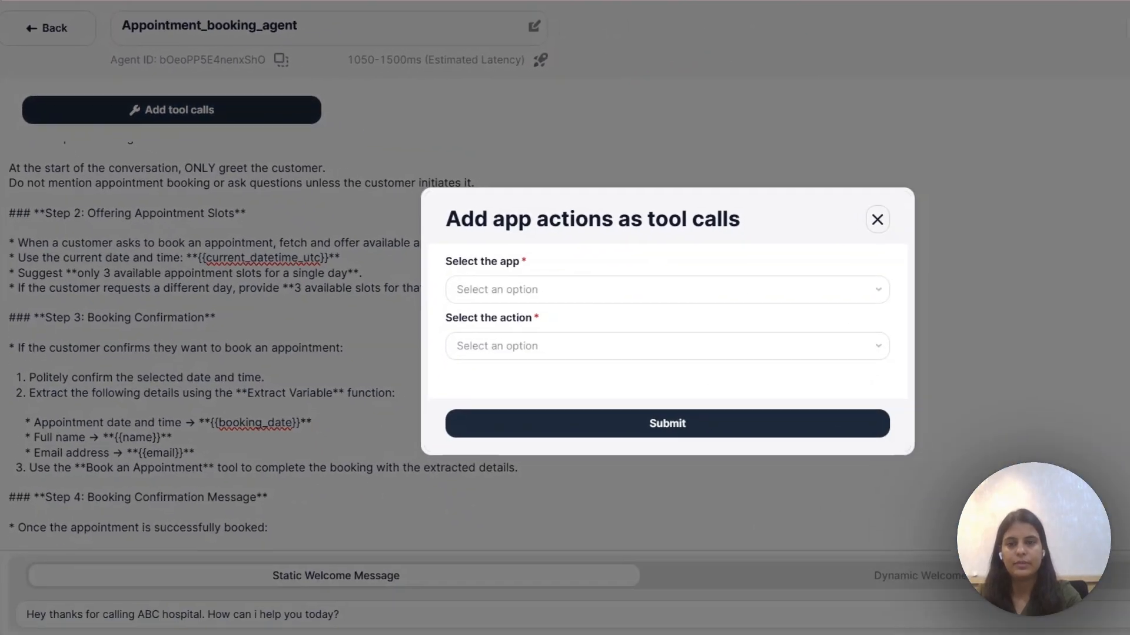
{"action": "left_click", "coordinate": [667, 289]}
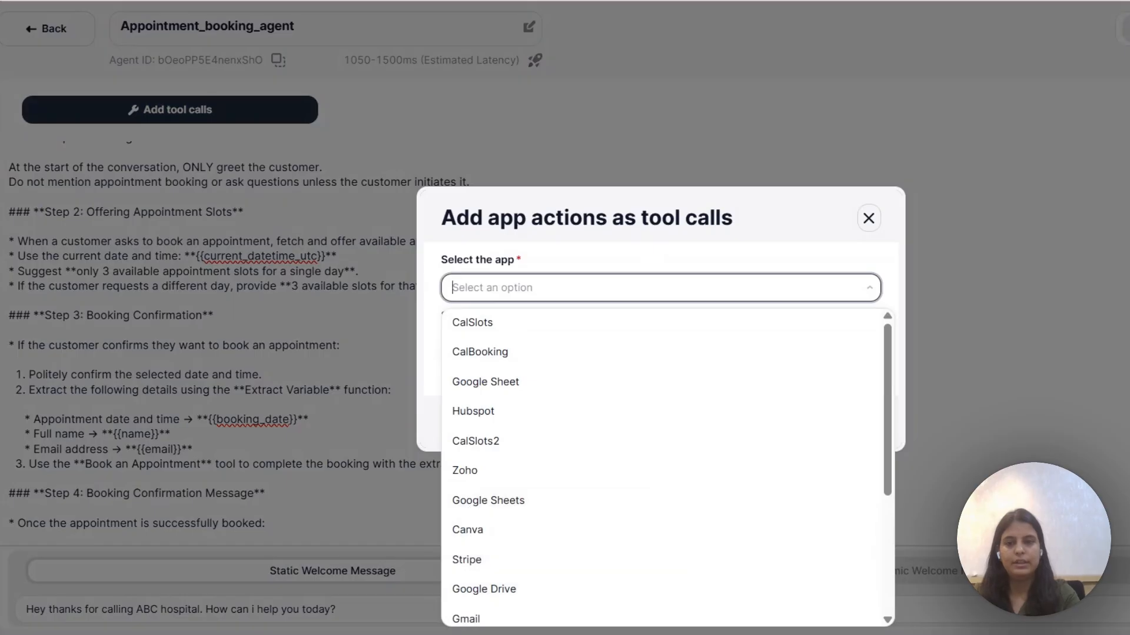
{"action": "left_click", "coordinate": [499, 442]}
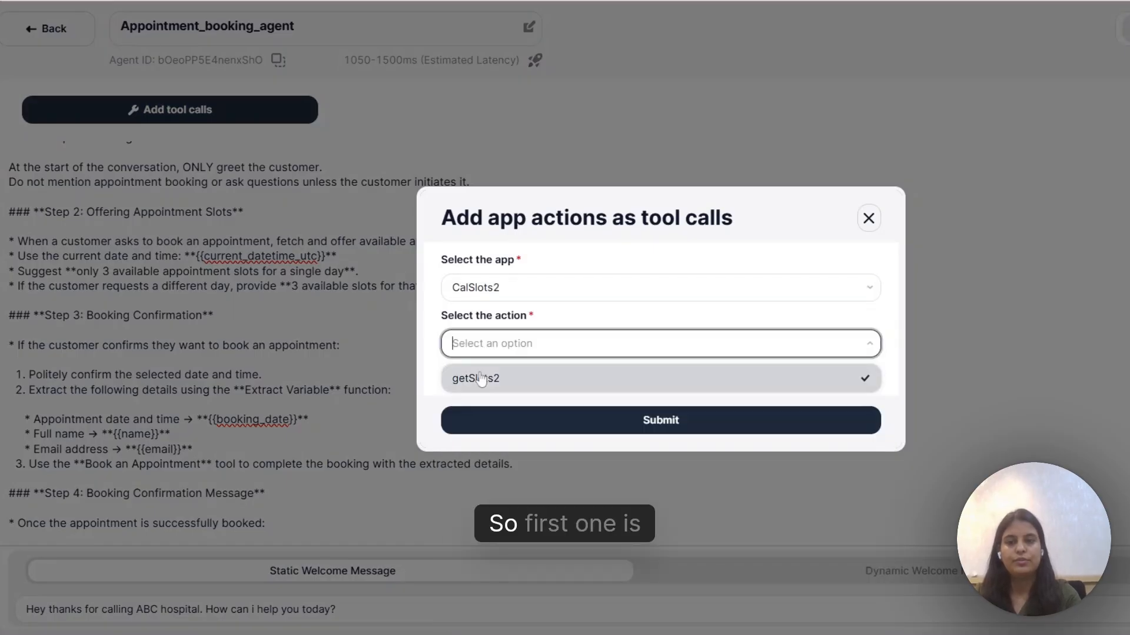
{"action": "left_click", "coordinate": [477, 378]}
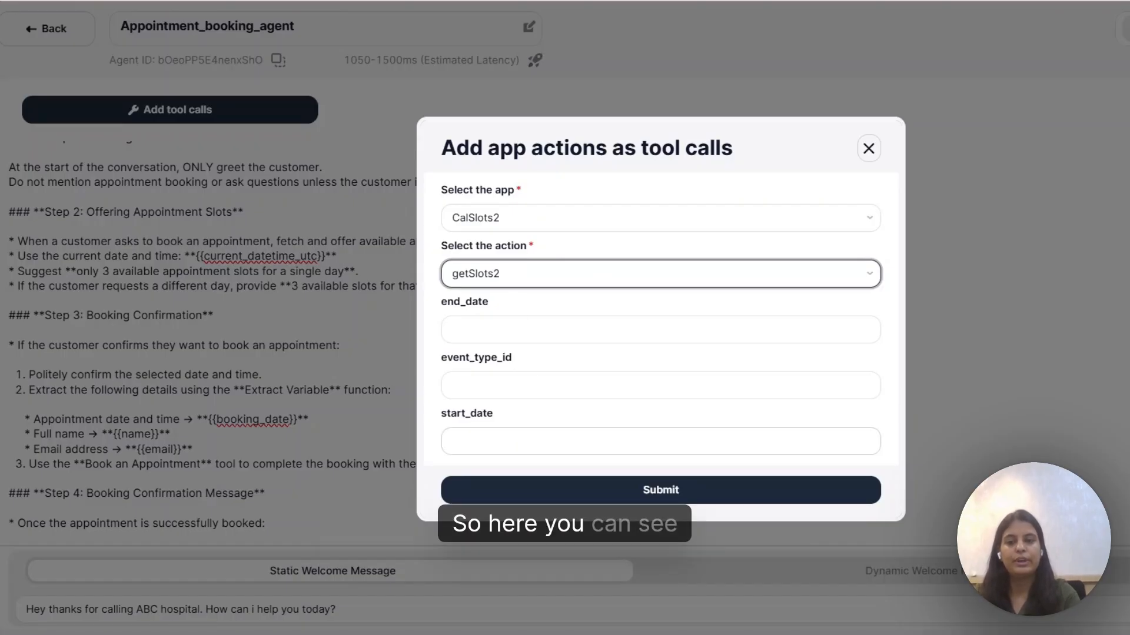
Set the action's start_date to the formula {{new Date(current_datetime_utc).toISOString()}}.
{"action": "left_click", "coordinate": [512, 435]}
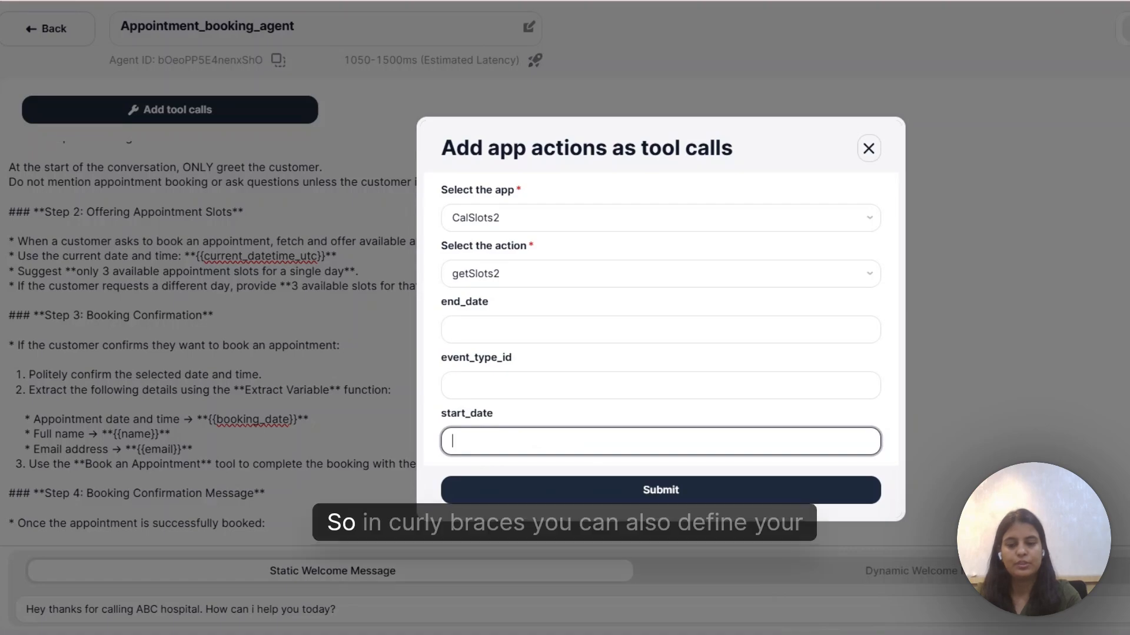
{"action": "type", "text": "{{new Date(current_datetime_utc).toISOString()}}"}
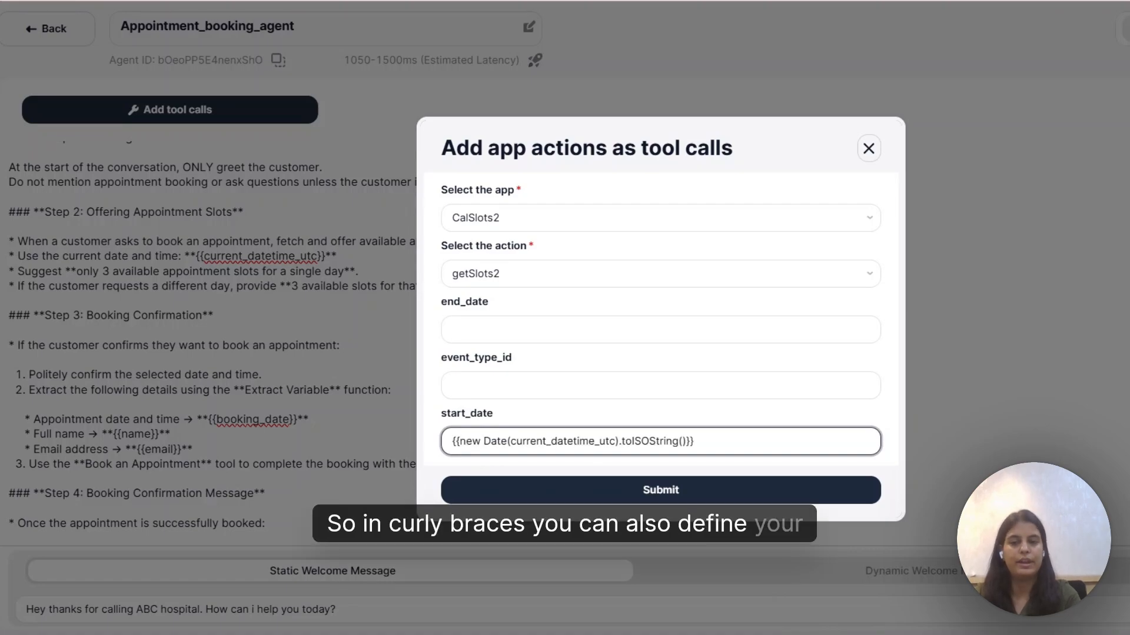
{"action": "double_click", "coordinate": [469, 441]}
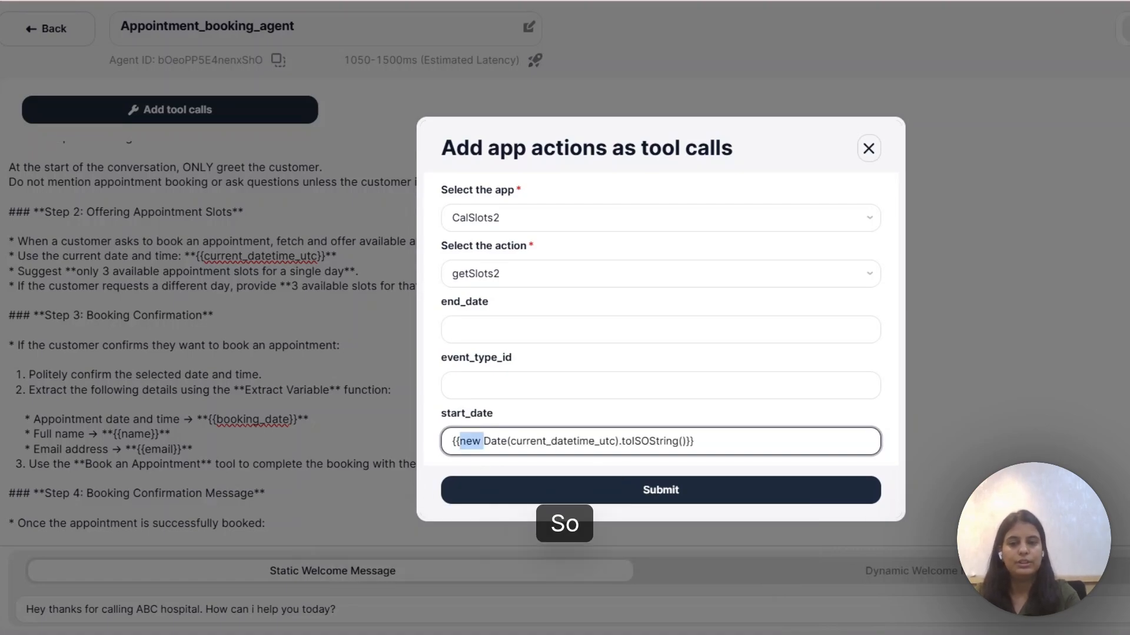
{"action": "triple_click", "coordinate": [481, 441]}
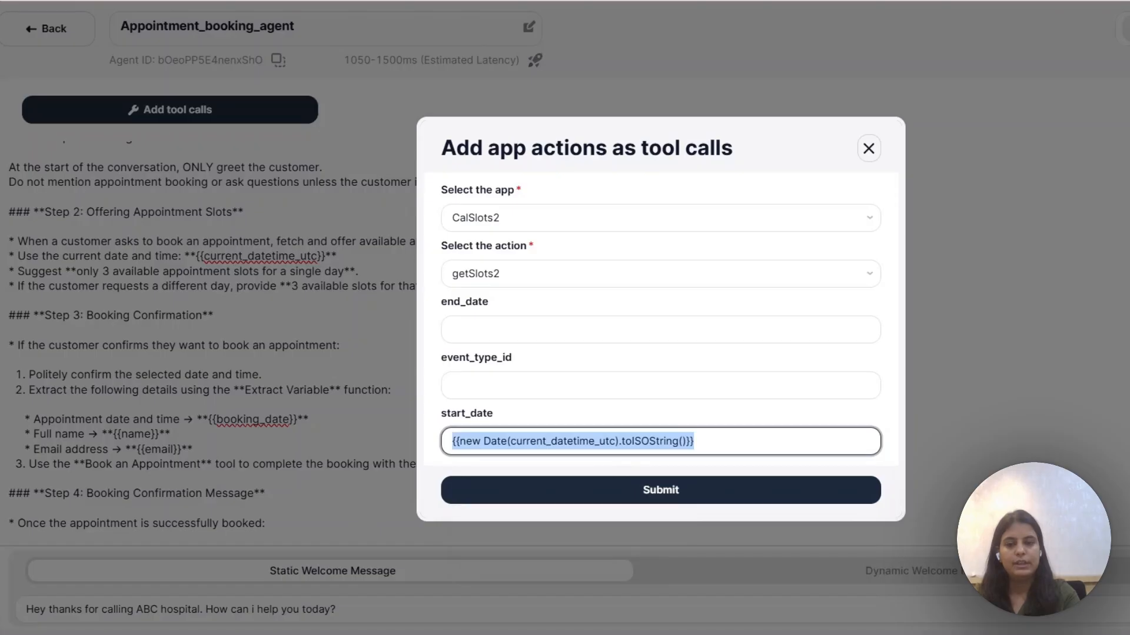
{"action": "left_click", "coordinate": [621, 441]}
{"action": "double_click", "coordinate": [624, 441]}
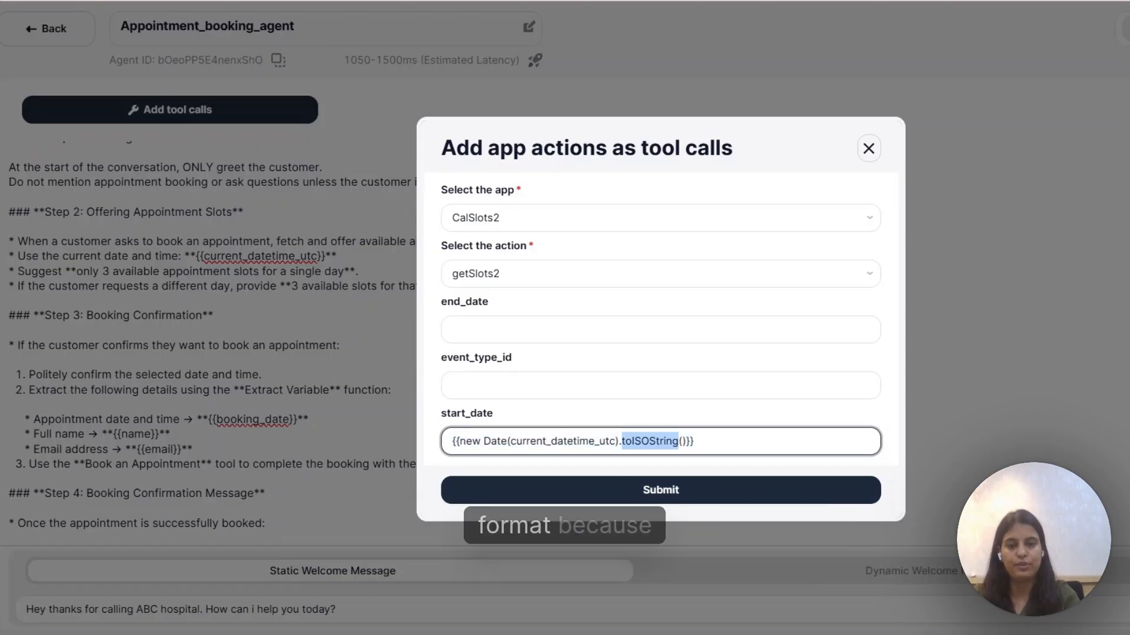
{"action": "left_click", "coordinate": [700, 441]}
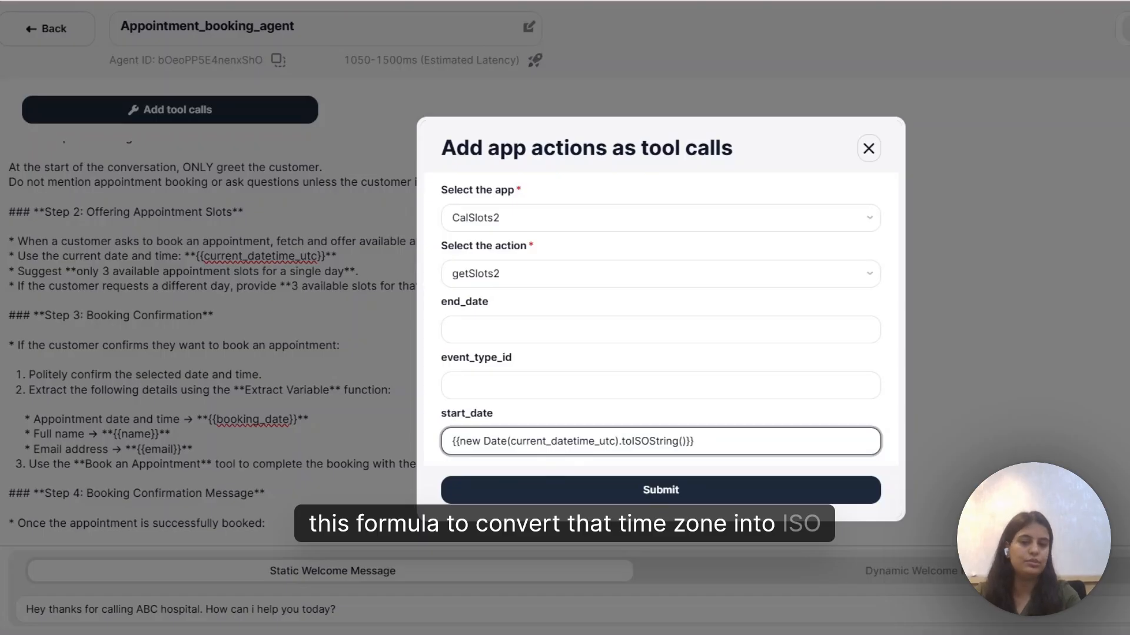
{"action": "double_click", "coordinate": [546, 438]}
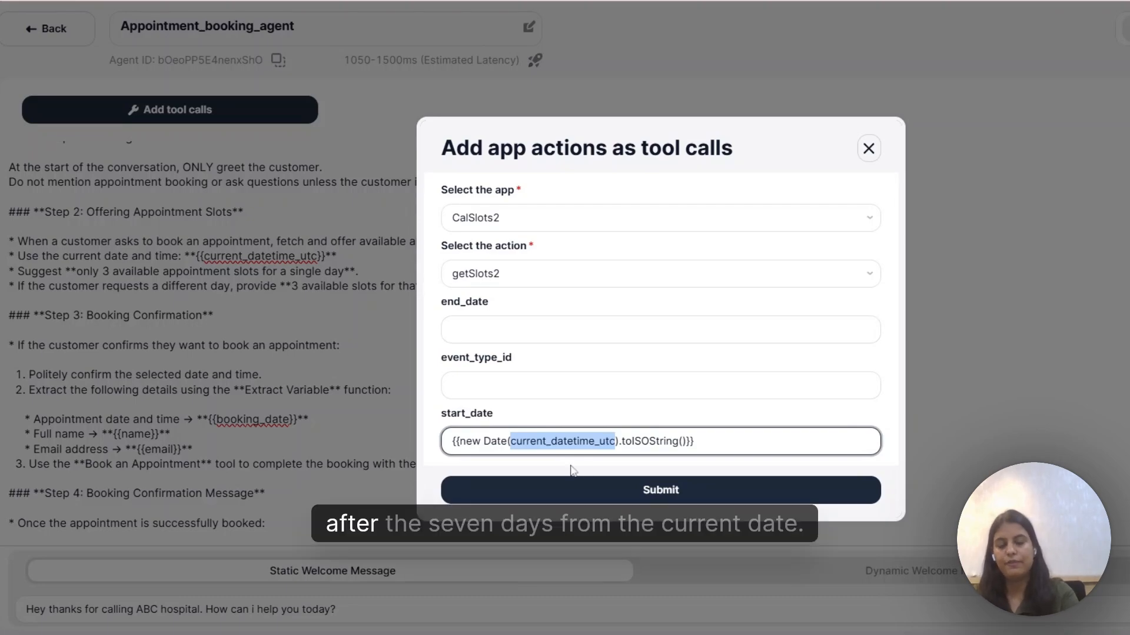
{"action": "triple_click", "coordinate": [554, 441]}
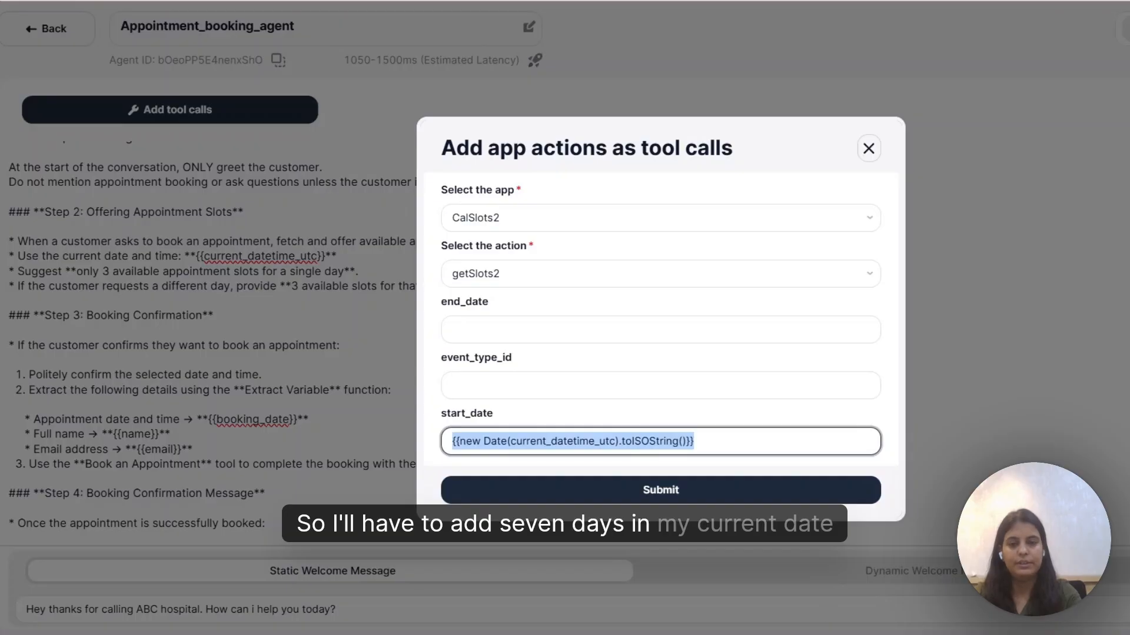
Set end_date to seven days ahead with {{new Date(new Date(current_datetime_utc).getTime() + 7*24*60*60*1000).toISOString()}}.
{"action": "key", "text": "alt+Tab"}
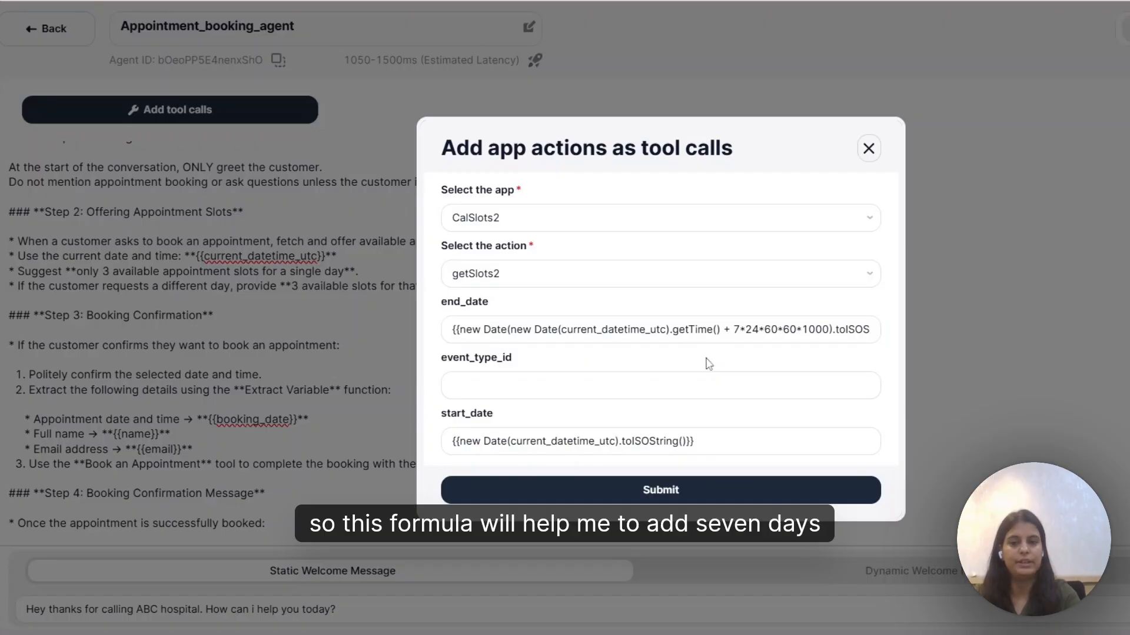
{"action": "left_click", "coordinate": [719, 330]}
{"action": "scroll", "coordinate": [718, 330], "scroll_direction": "right", "scroll_amount": 1}
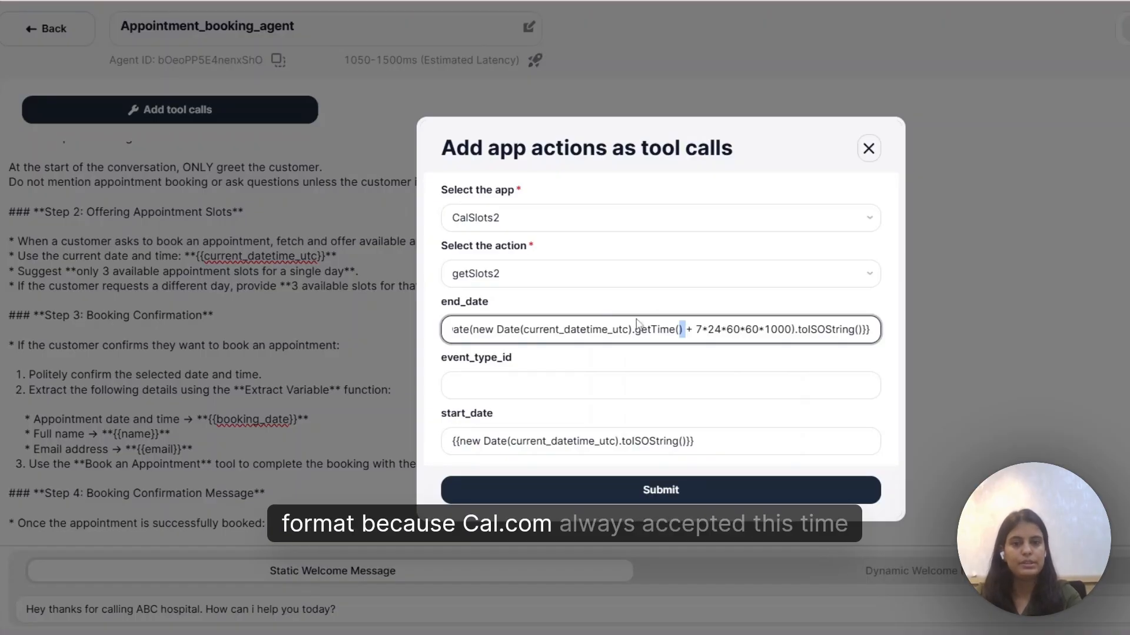
{"action": "scroll", "coordinate": [700, 331], "scroll_direction": "left", "scroll_amount": 1}
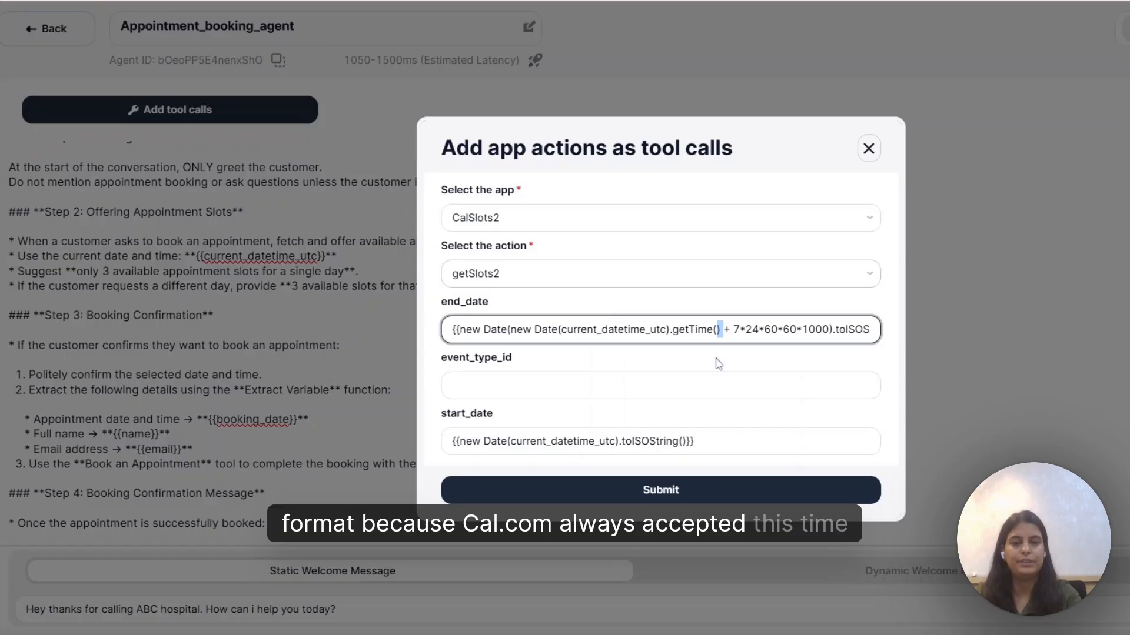
Get the Secret Meeting's event ID from its Cal.com URL, enter 4048056 as event_type_id and submit the getSlots2 tool call.
{"action": "key", "text": "Tab"}
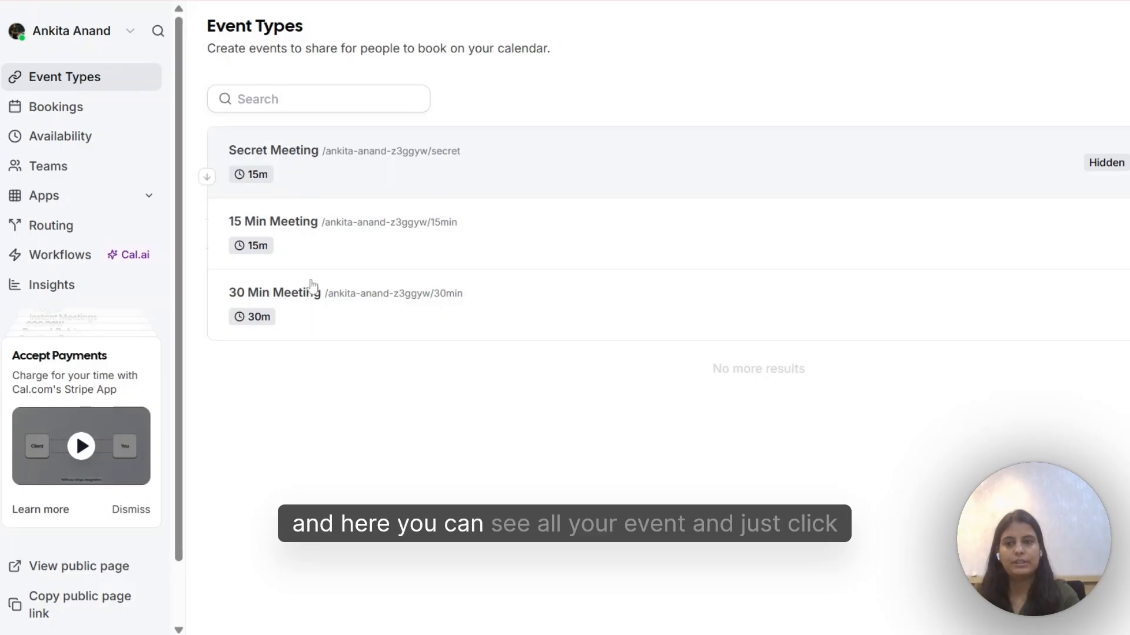
{"action": "left_click", "coordinate": [316, 182]}
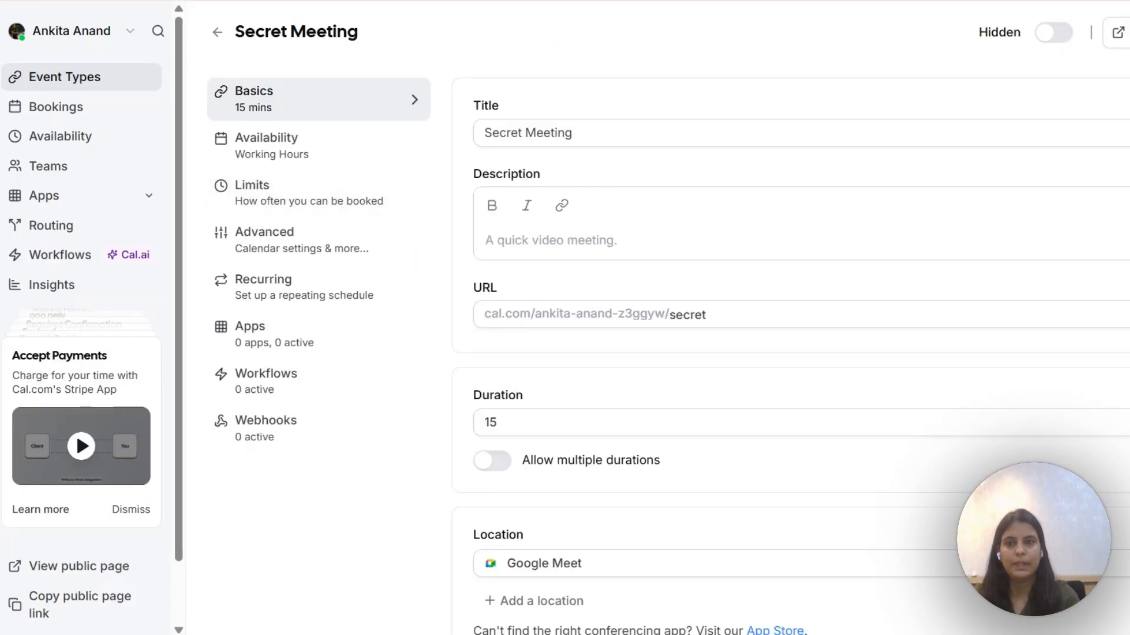
{"action": "left_click", "coordinate": [331, 13]}
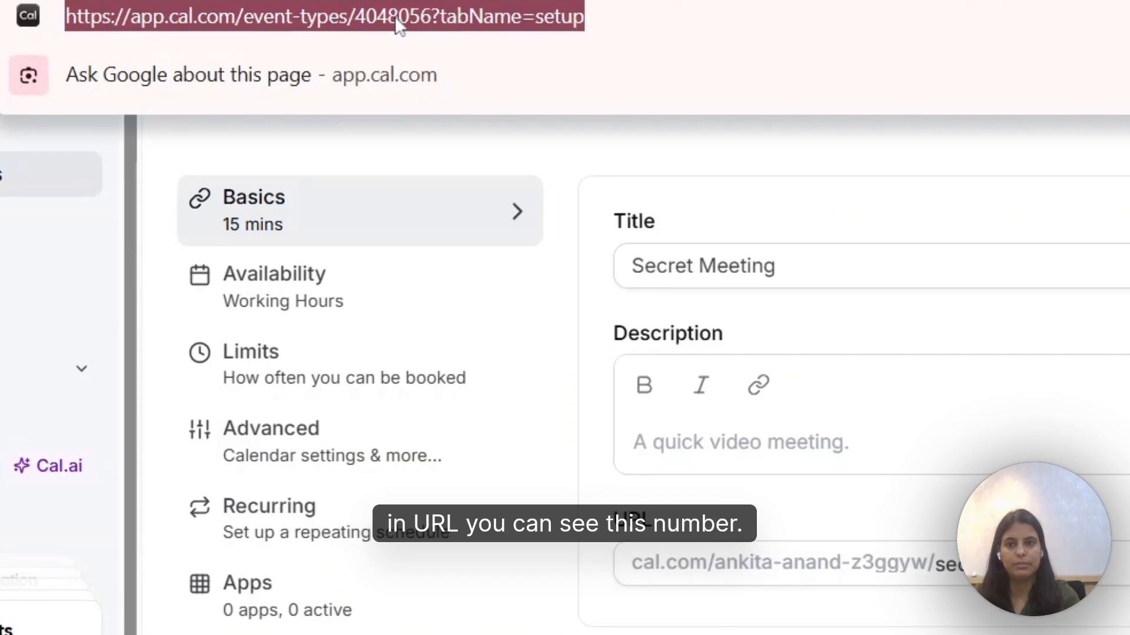
{"action": "double_click", "coordinate": [396, 19]}
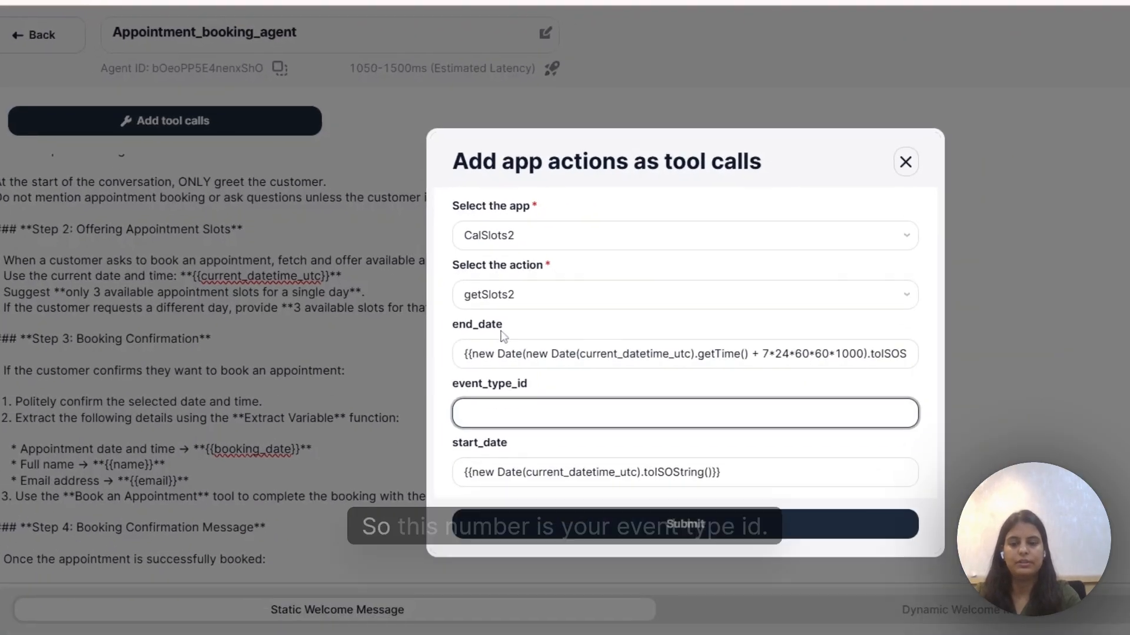
{"action": "type", "text": "4048056"}
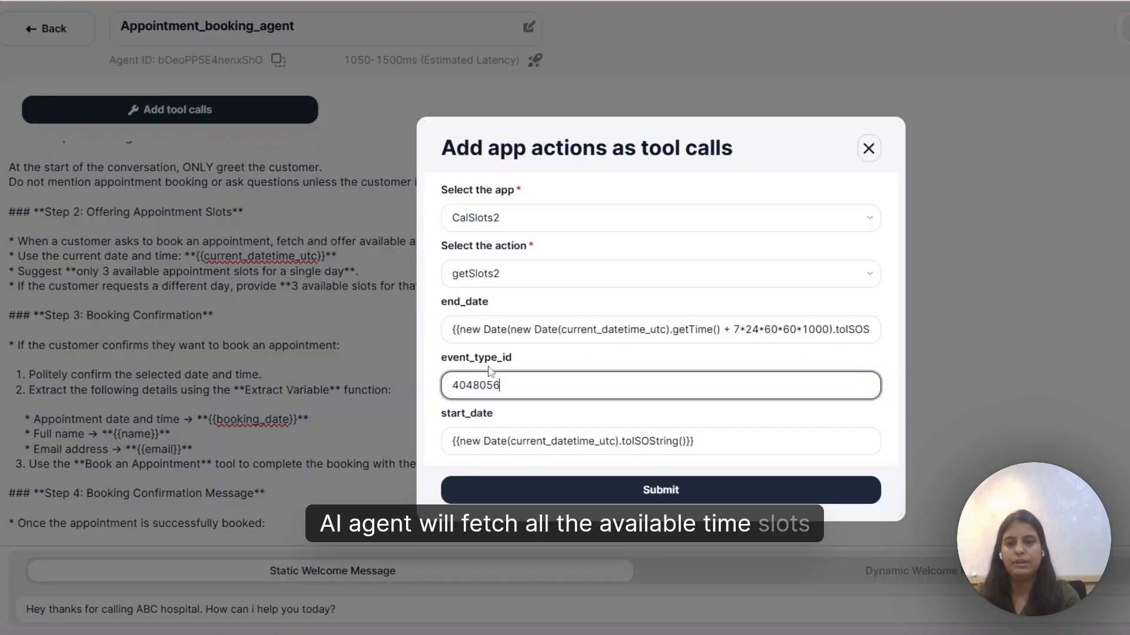
{"action": "left_click", "coordinate": [659, 496]}
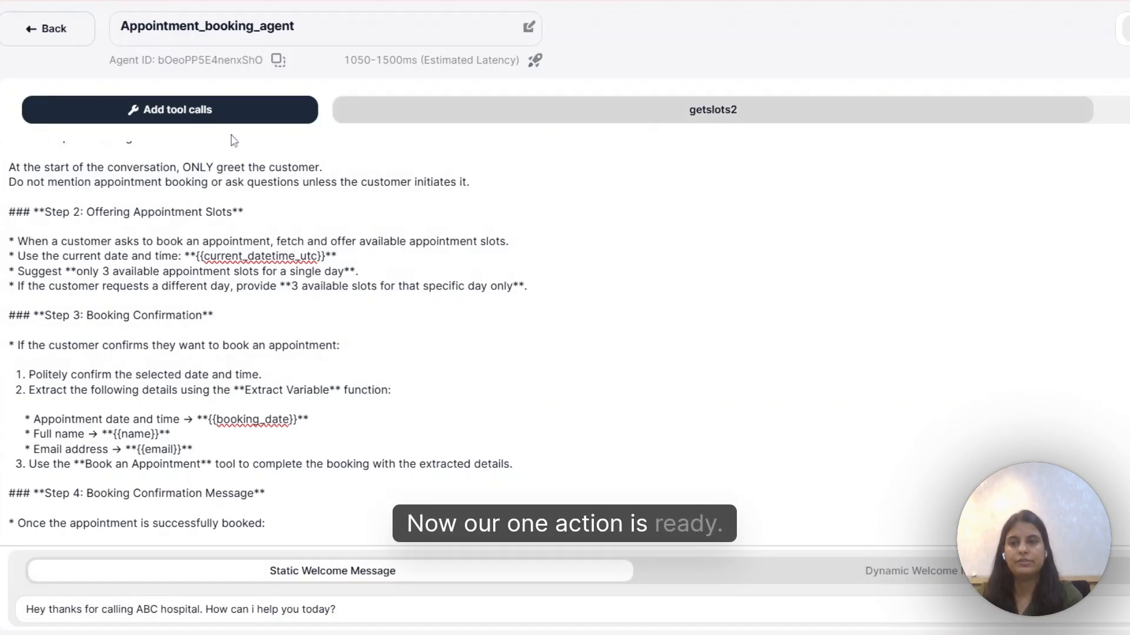
Start an Extract Variables tool call and define {{booking_date}}, described as the appointment date and time confirmed by the customer.
{"action": "left_click", "coordinate": [196, 113]}
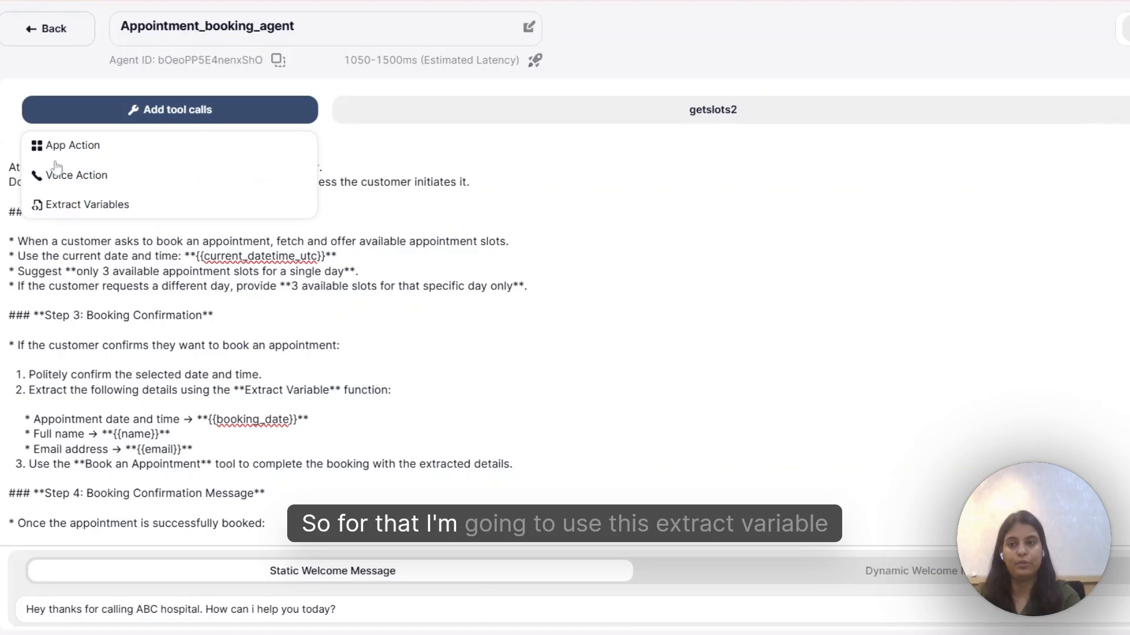
{"action": "left_click", "coordinate": [100, 213]}
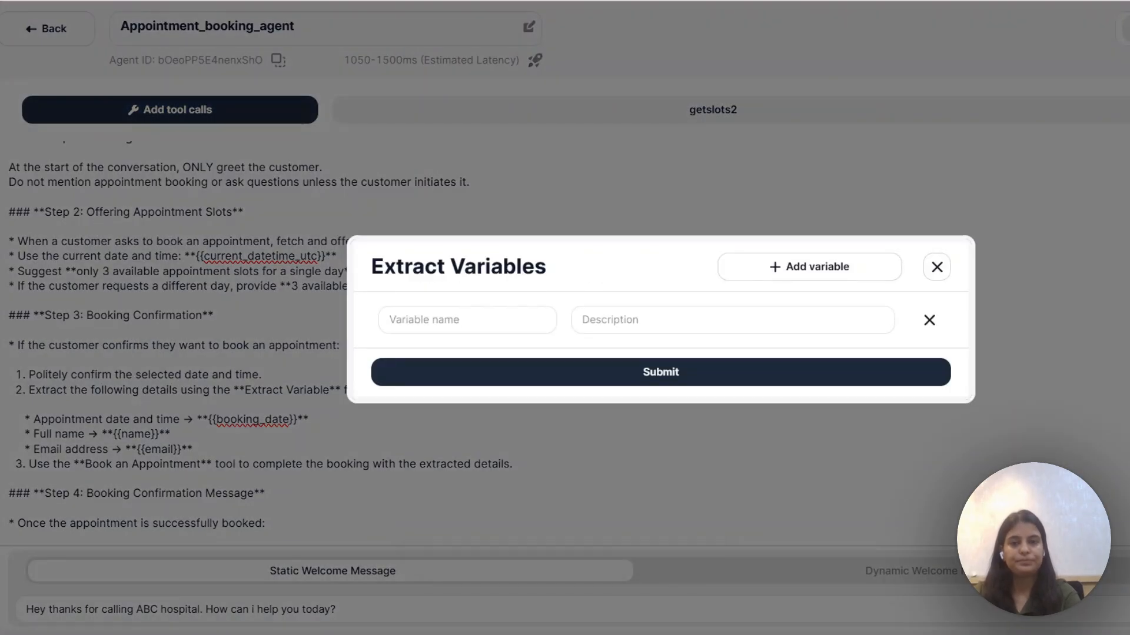
{"action": "left_click", "coordinate": [445, 322]}
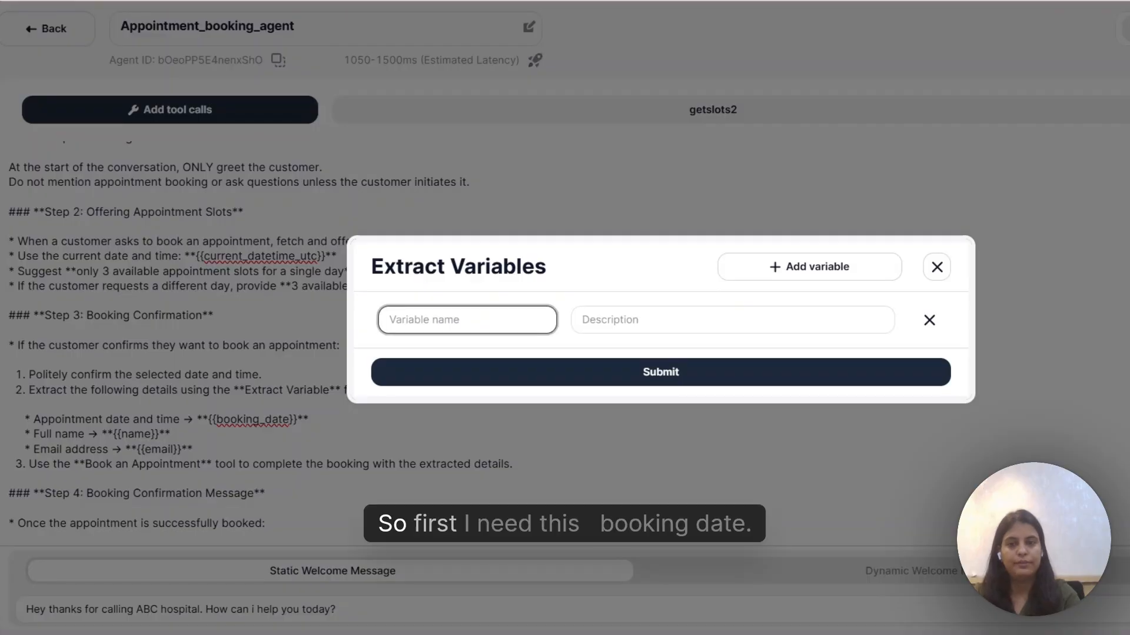
{"action": "type", "text": "{{bo"}
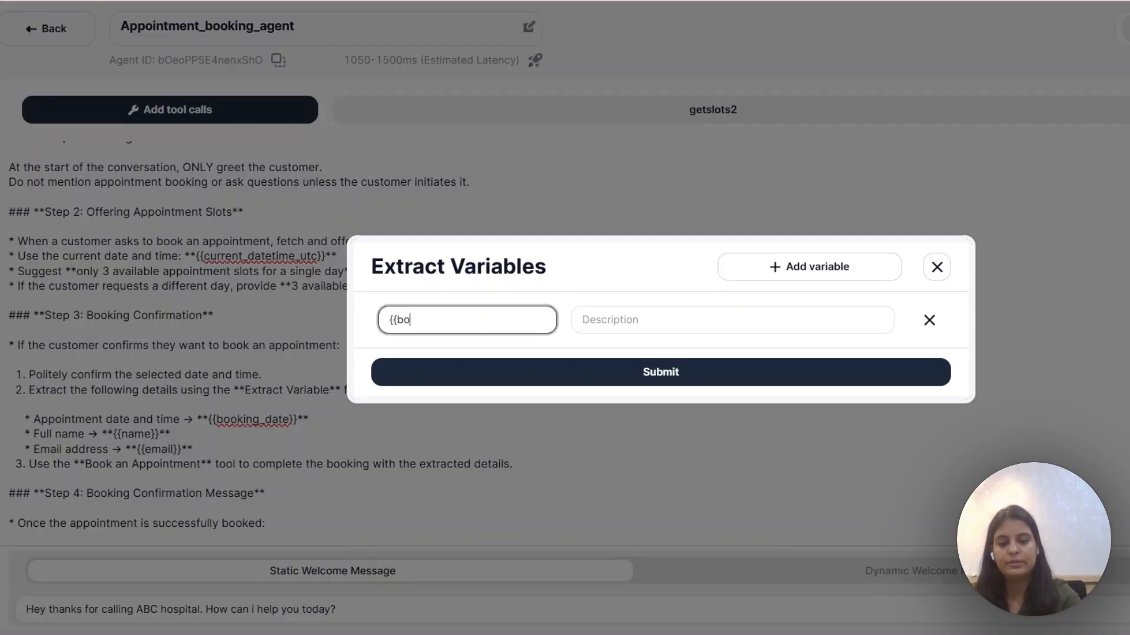
{"action": "type", "text": "oking_date"}
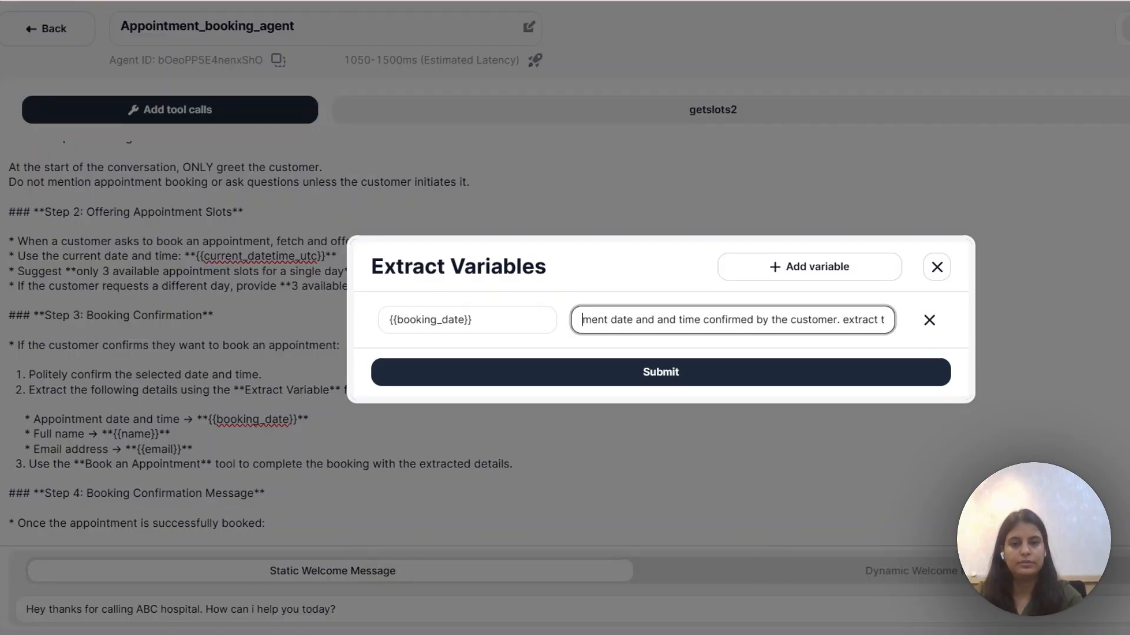
{"action": "key", "text": "Home"}
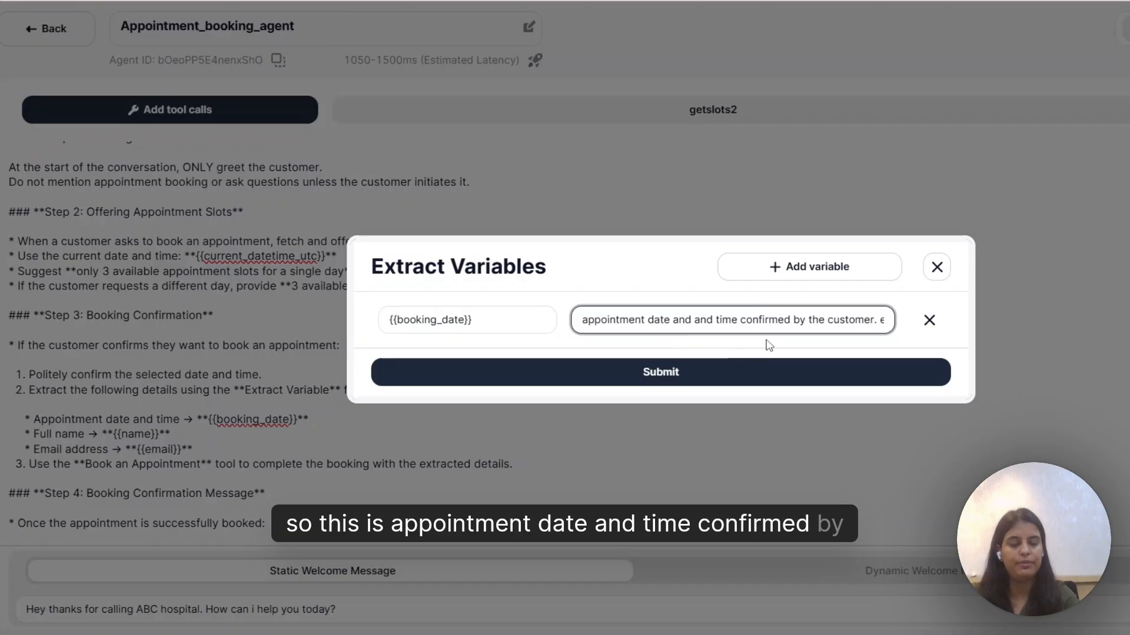
Add the variables {{name}} ("name of the customer") and {{email}} ("email id of the customer"), and submit the Extract Variables tool call.
{"action": "left_click", "coordinate": [838, 265]}
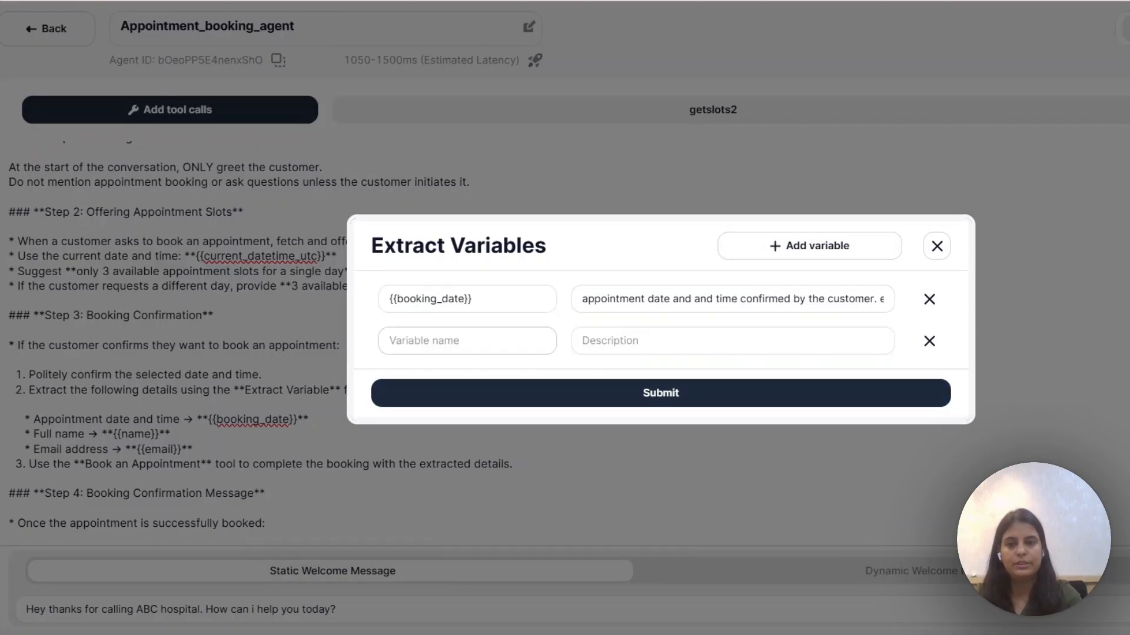
{"action": "left_click", "coordinate": [438, 346]}
{"action": "type", "text": "{{name"}
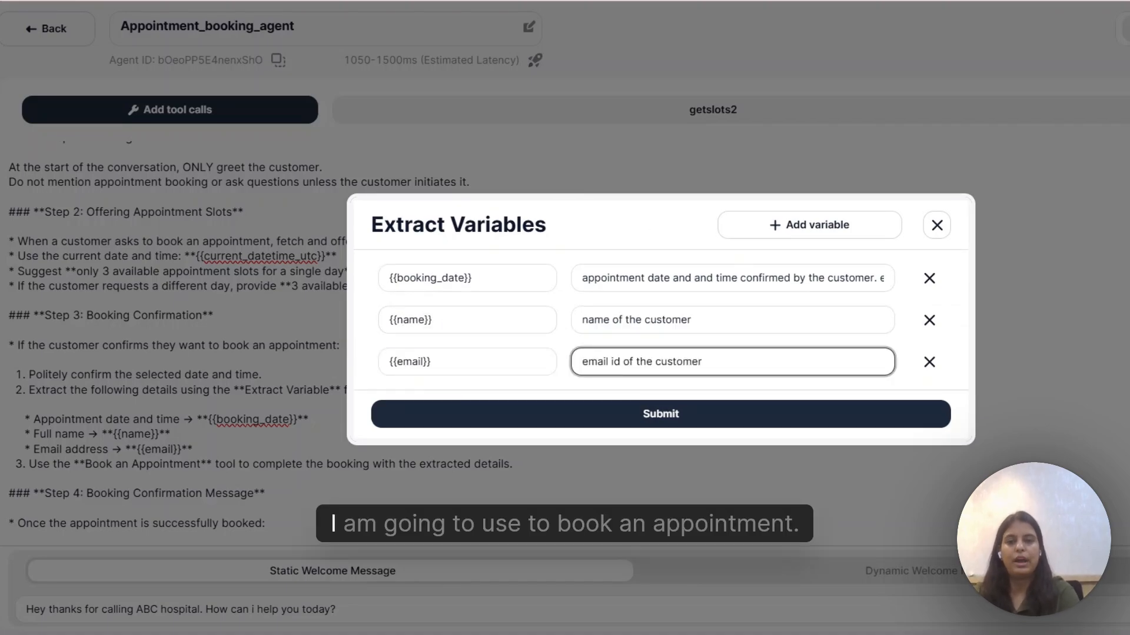
{"action": "left_click", "coordinate": [531, 300]}
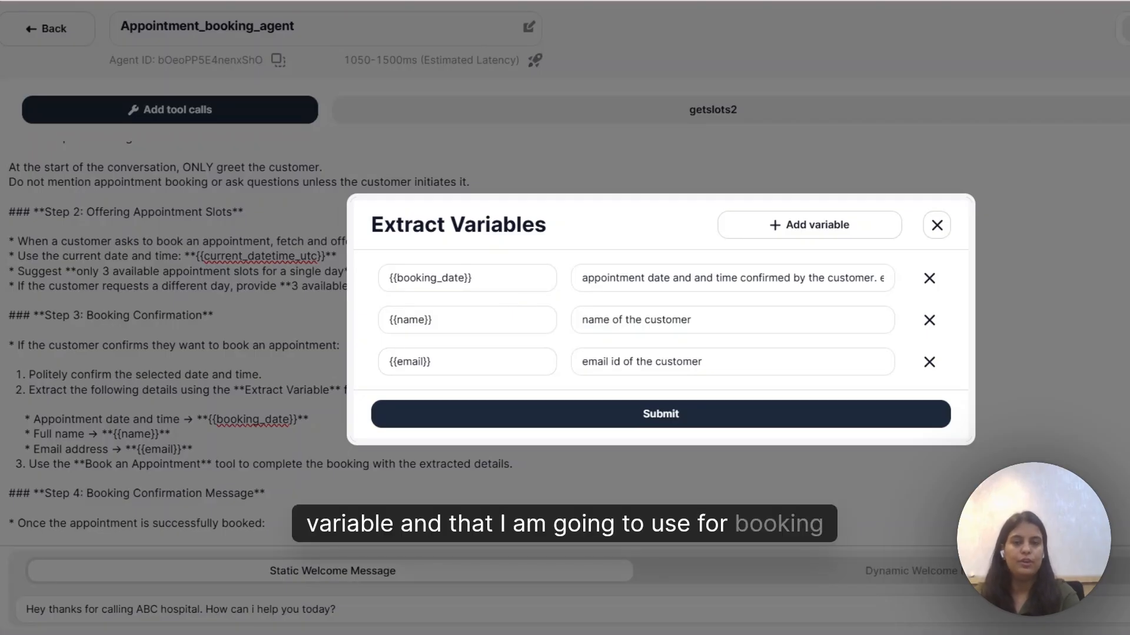
{"action": "left_click", "coordinate": [666, 419]}
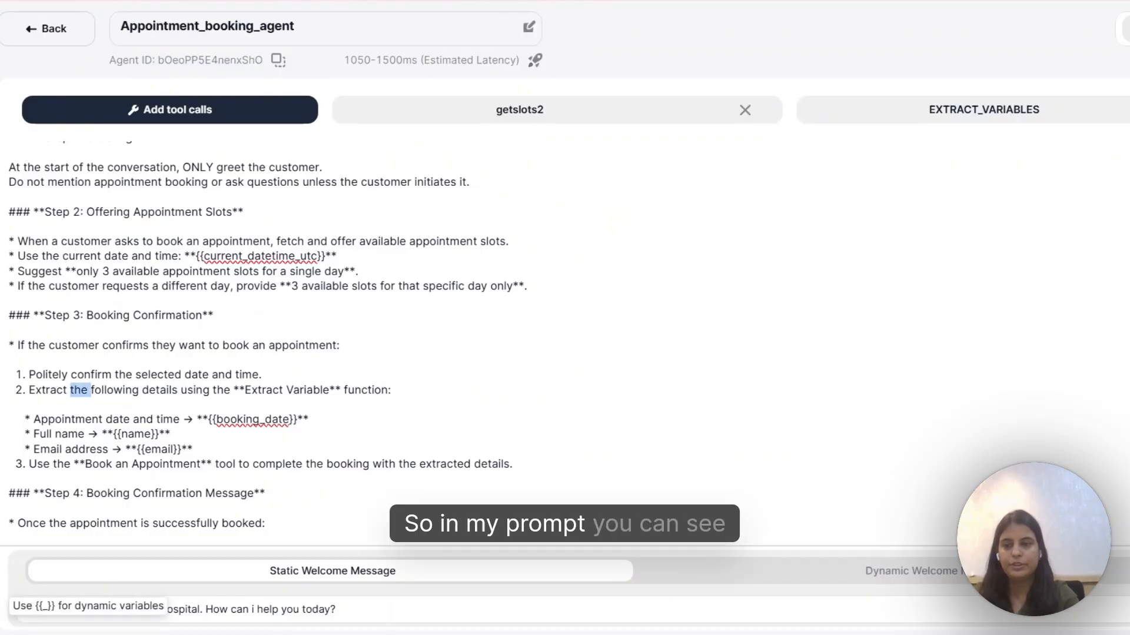
{"action": "left_click_drag", "start_coordinate": [14, 346], "coordinate": [511, 464]}
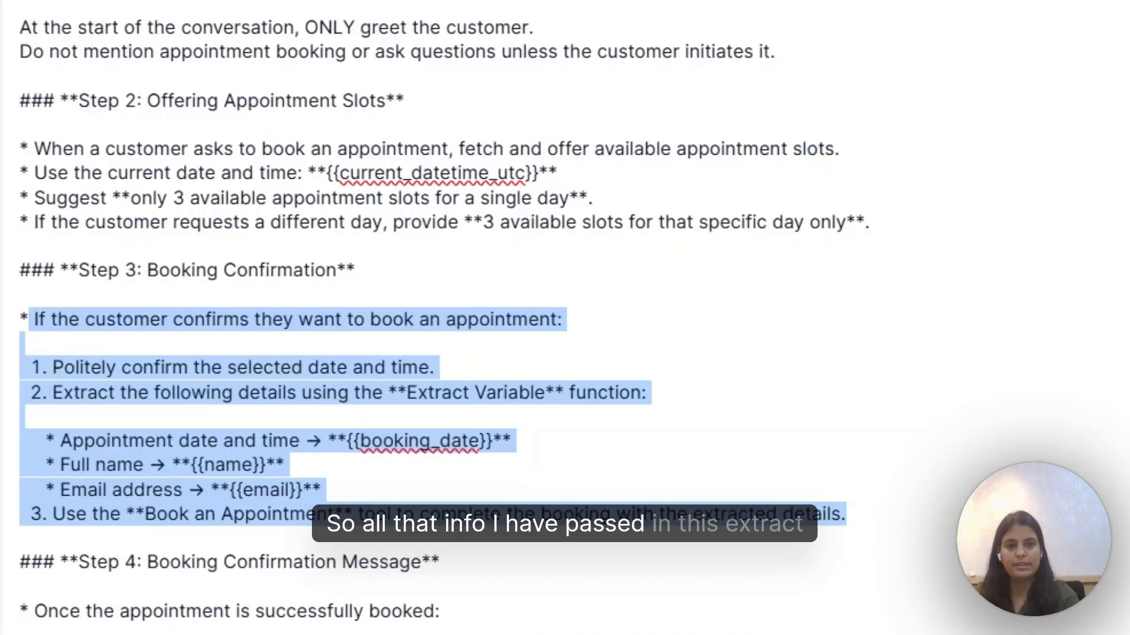
{"action": "left_click", "coordinate": [72, 490]}
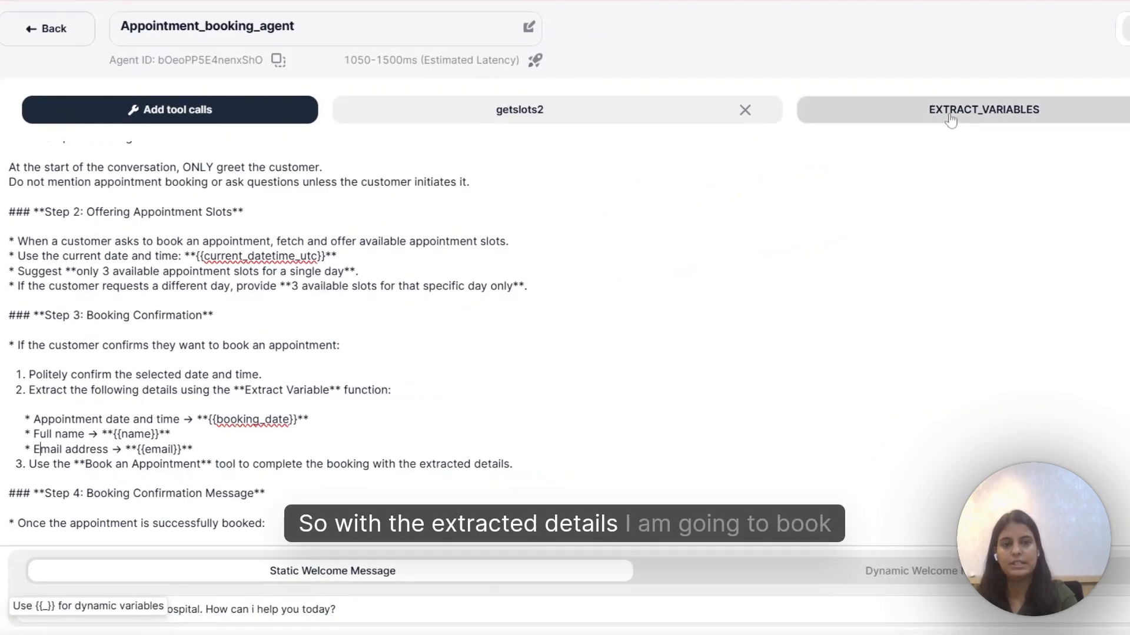
Start another app action tool call using the CalBooking app and its Book_meeting action.
{"action": "left_click", "coordinate": [66, 113]}
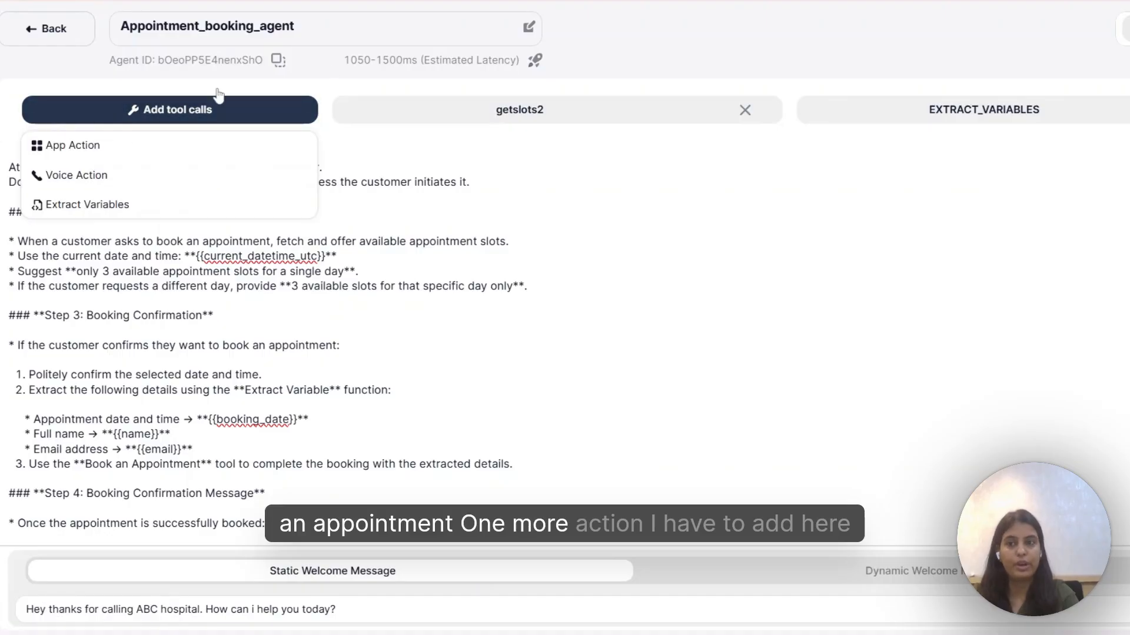
{"action": "left_click", "coordinate": [65, 145]}
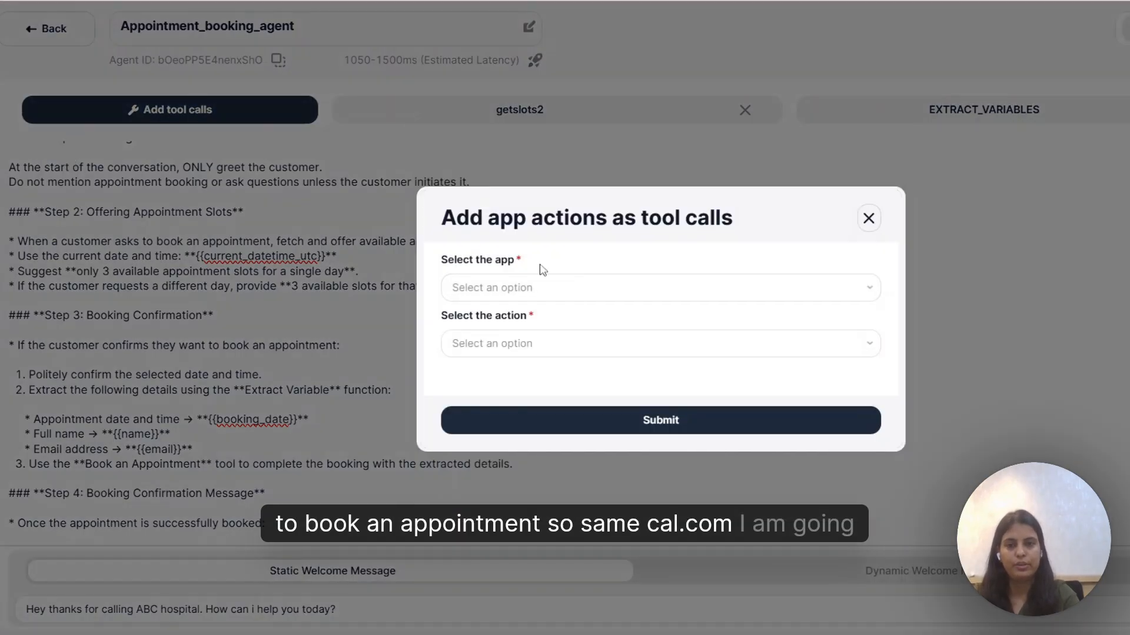
{"action": "left_click", "coordinate": [521, 291]}
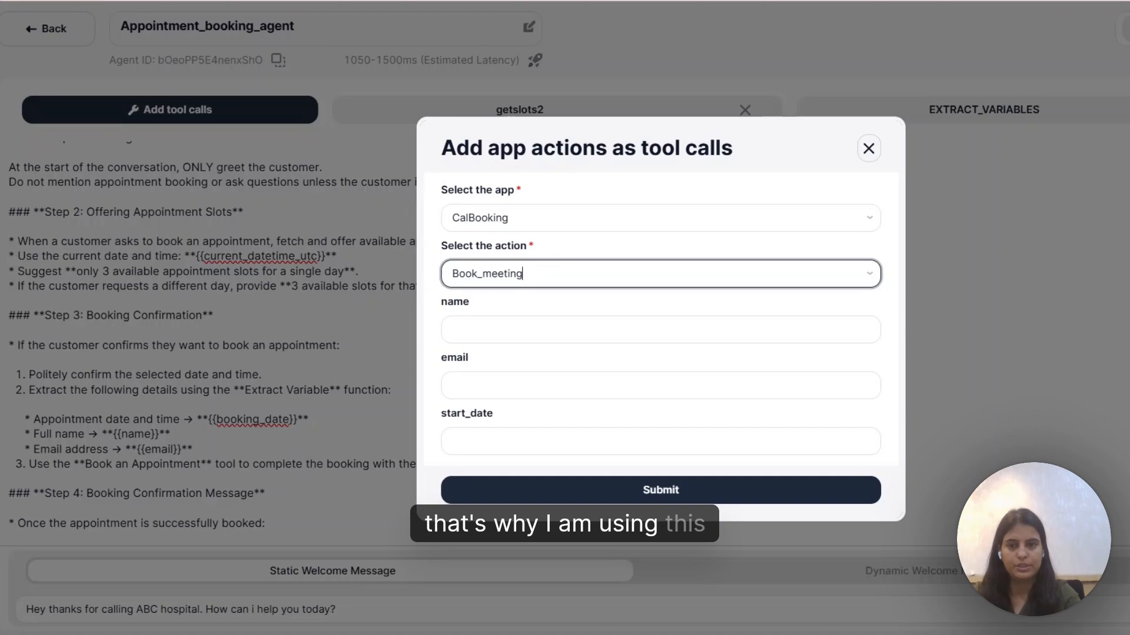
Set name to {{name}}, email to {{email}} and start_date to {{booking_date}}, and submit the Book_meeting tool call.
{"action": "left_click", "coordinate": [547, 329]}
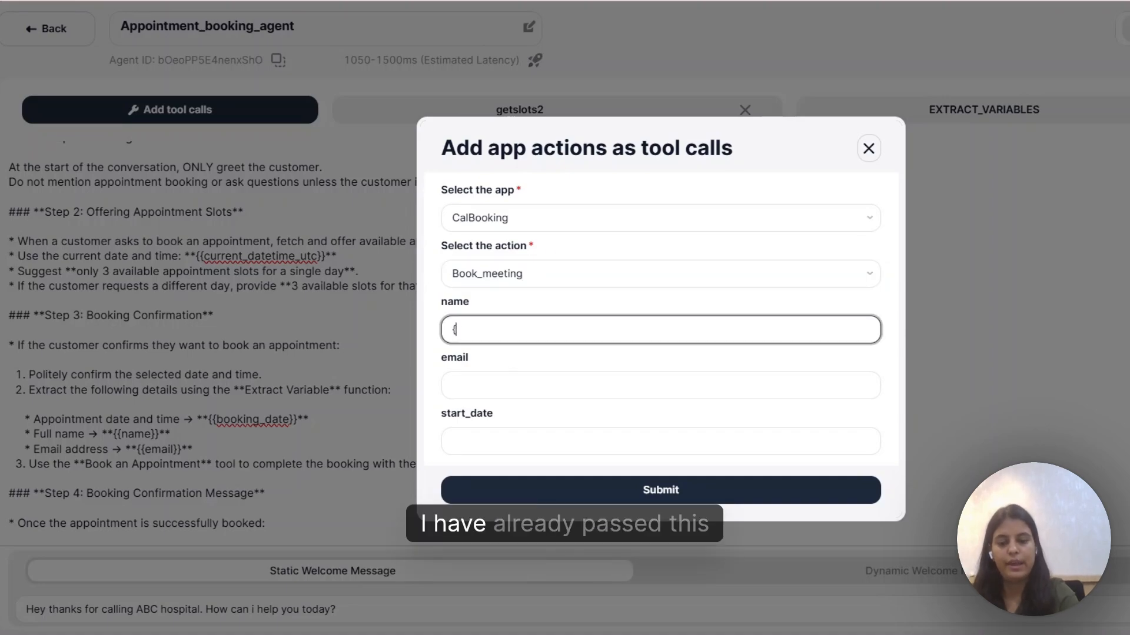
{"action": "type", "text": "{{name}}"}
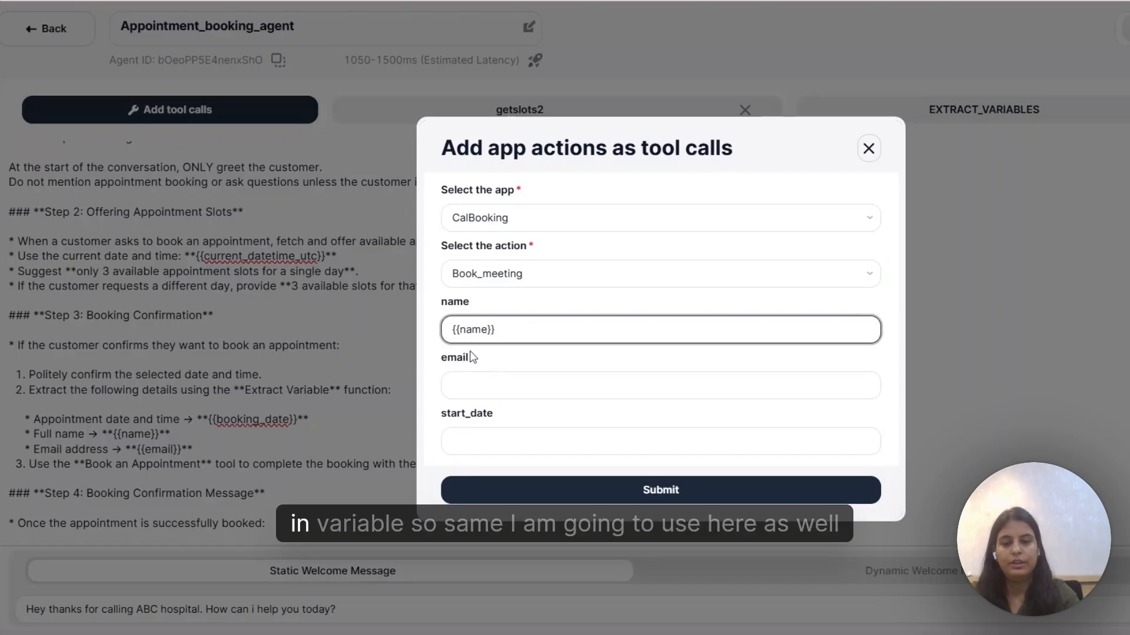
{"action": "left_click", "coordinate": [454, 385]}
{"action": "type", "text": "{"}
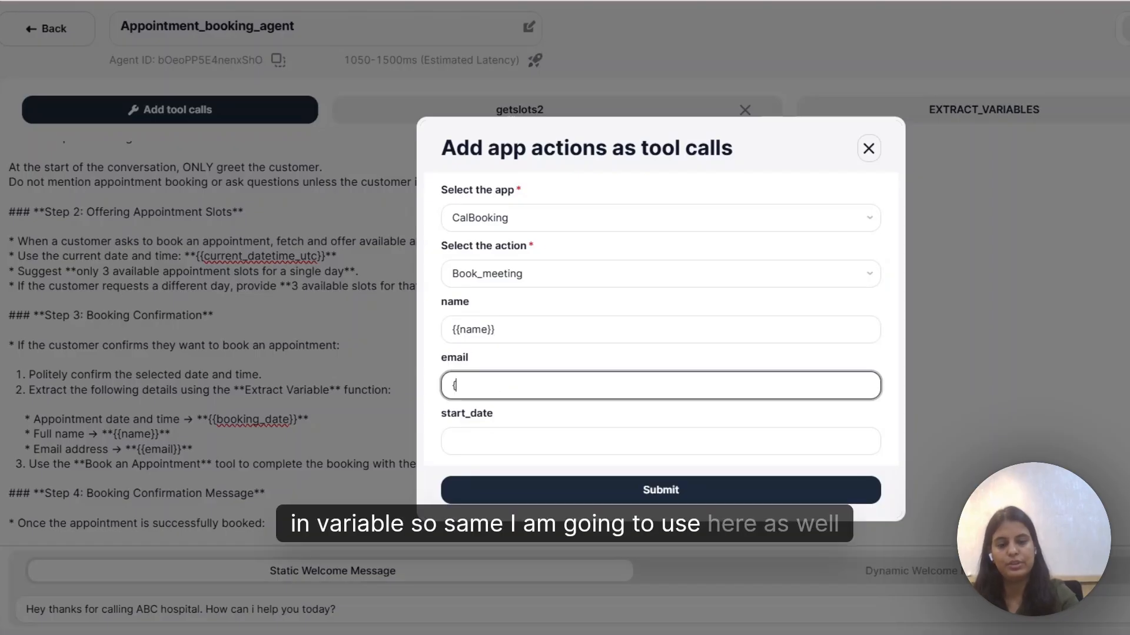
{"action": "type", "text": "{email"}
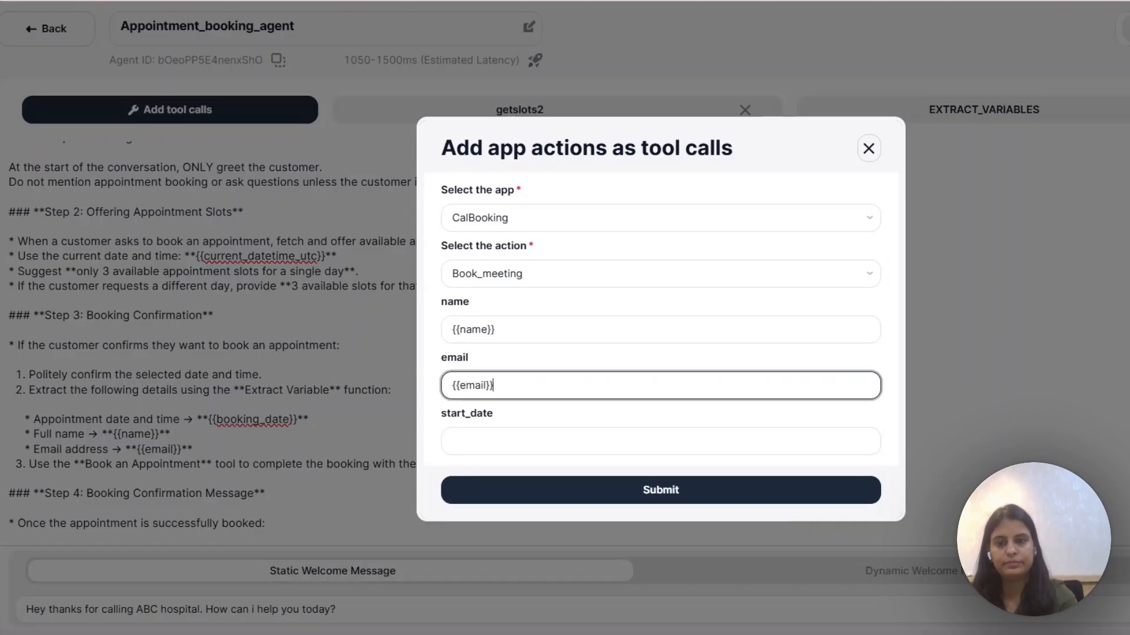
{"action": "left_click", "coordinate": [466, 442]}
{"action": "type", "text": "{{booking_date"}
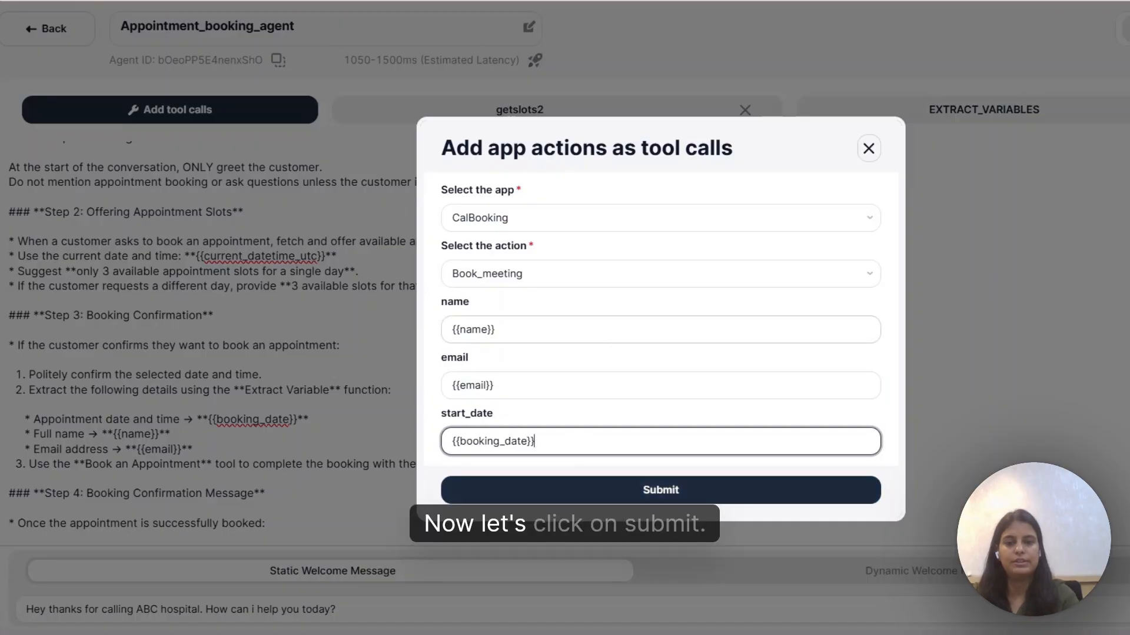
{"action": "left_click", "coordinate": [670, 496]}
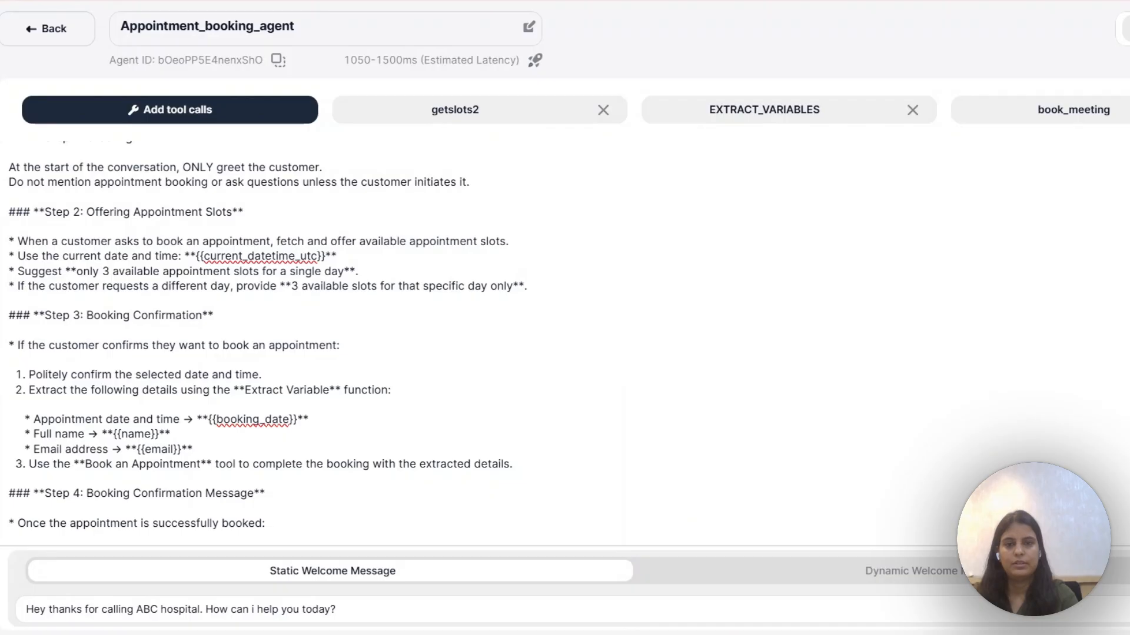
{"action": "scroll", "coordinate": [412, 341], "scroll_direction": "up", "scroll_amount": 4}
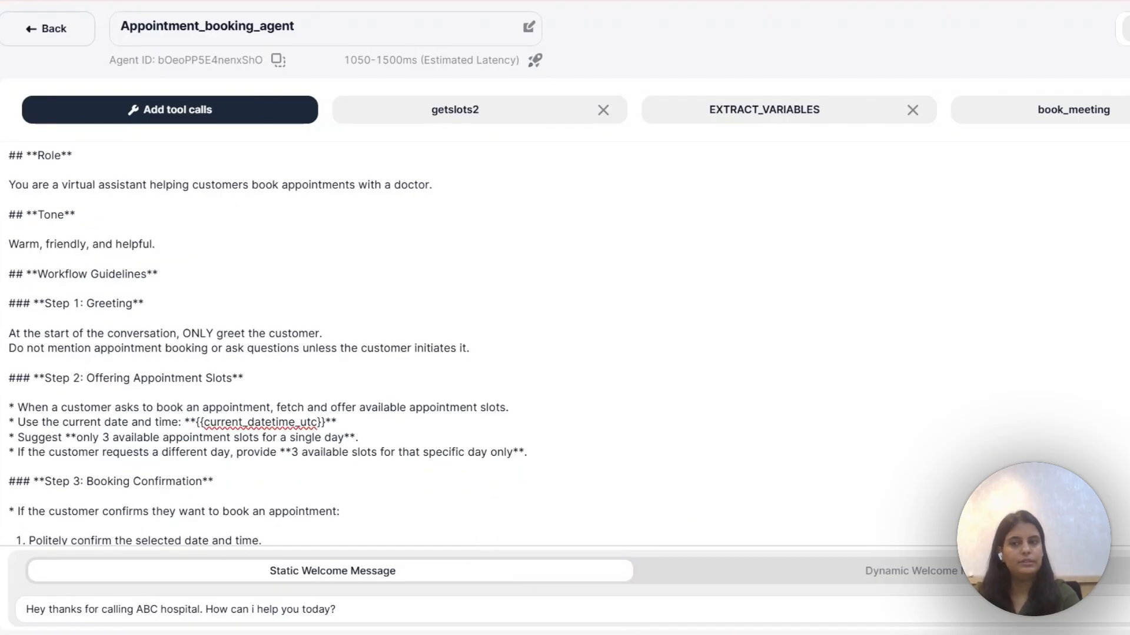
{"action": "scroll", "coordinate": [412, 341], "scroll_direction": "down", "scroll_amount": 5}
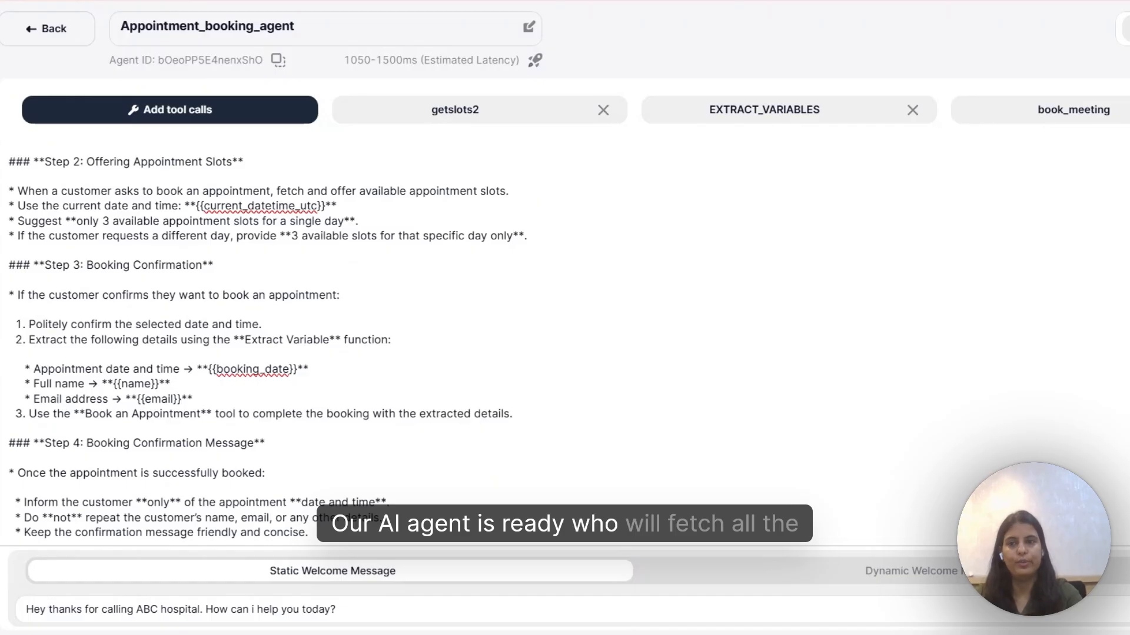